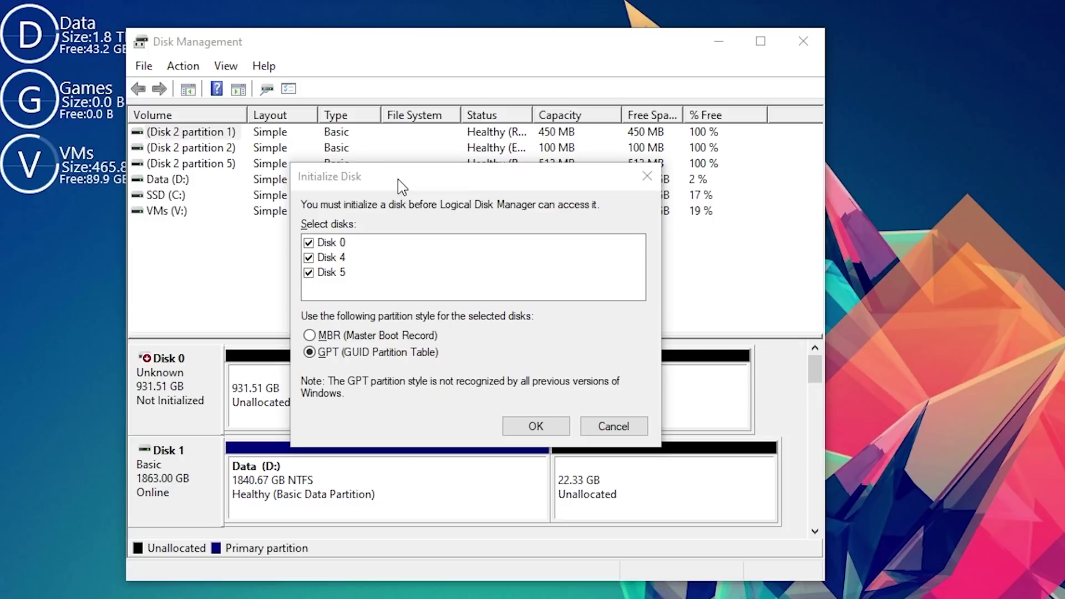
- Initialise Disks 0, 4 and 5 with the GPT partition style
drag(402, 187, 380, 208)
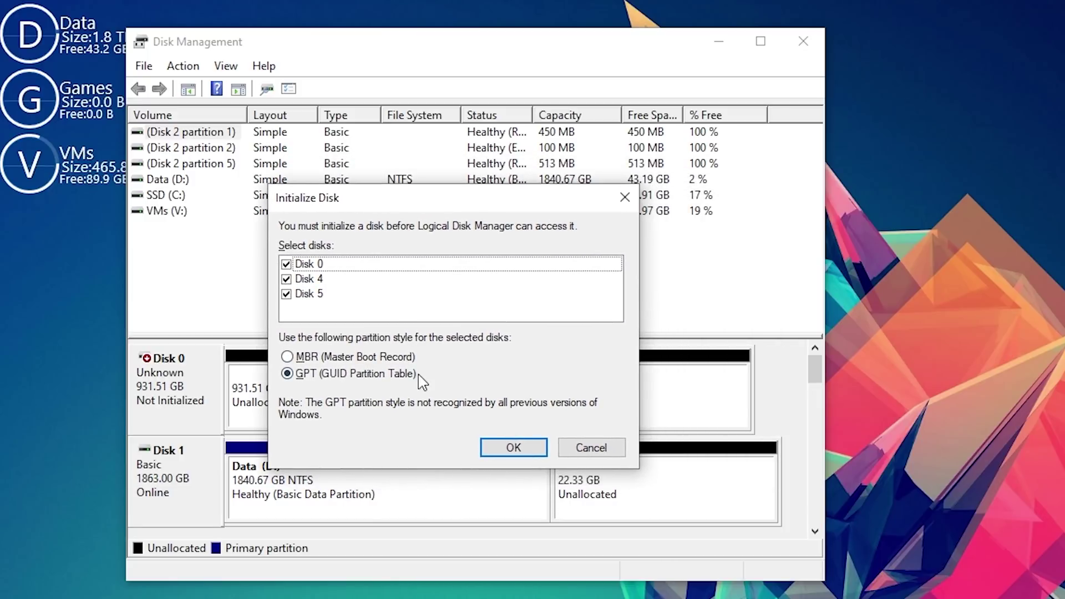
click(501, 449)
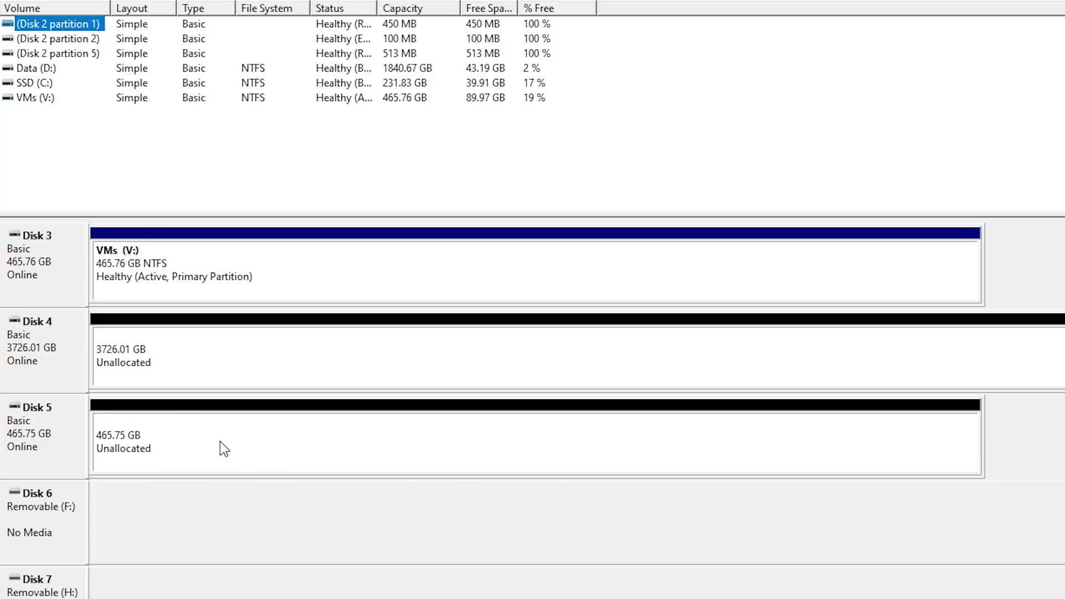
scroll(533, 408, up, 3)
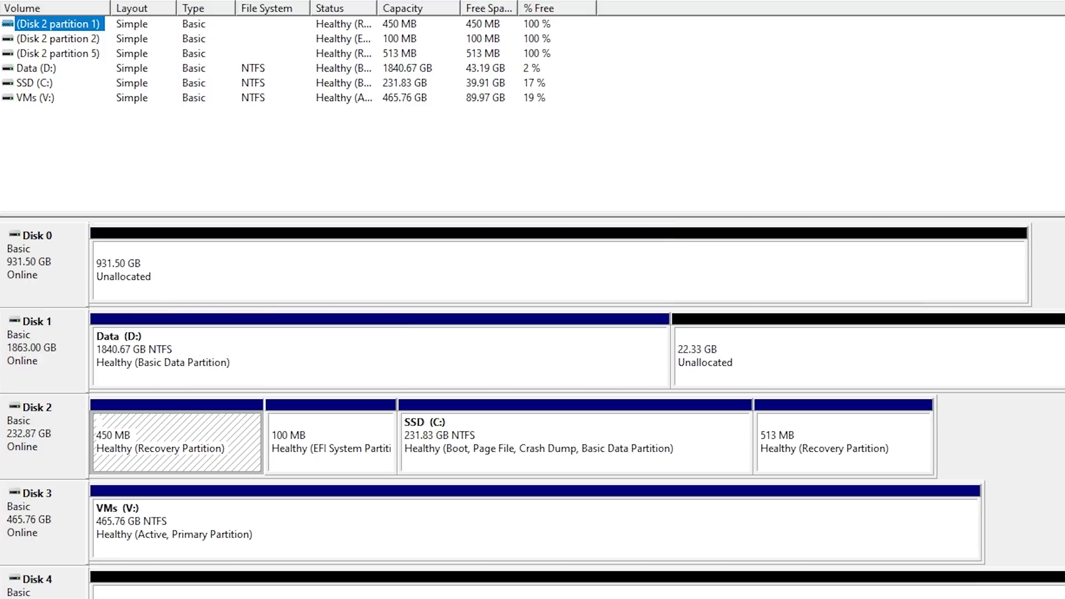
- Inspect Disk 0's unallocated space, Data (D:), Disk 1's 22.33 GB free space and Disk 4
click(264, 269)
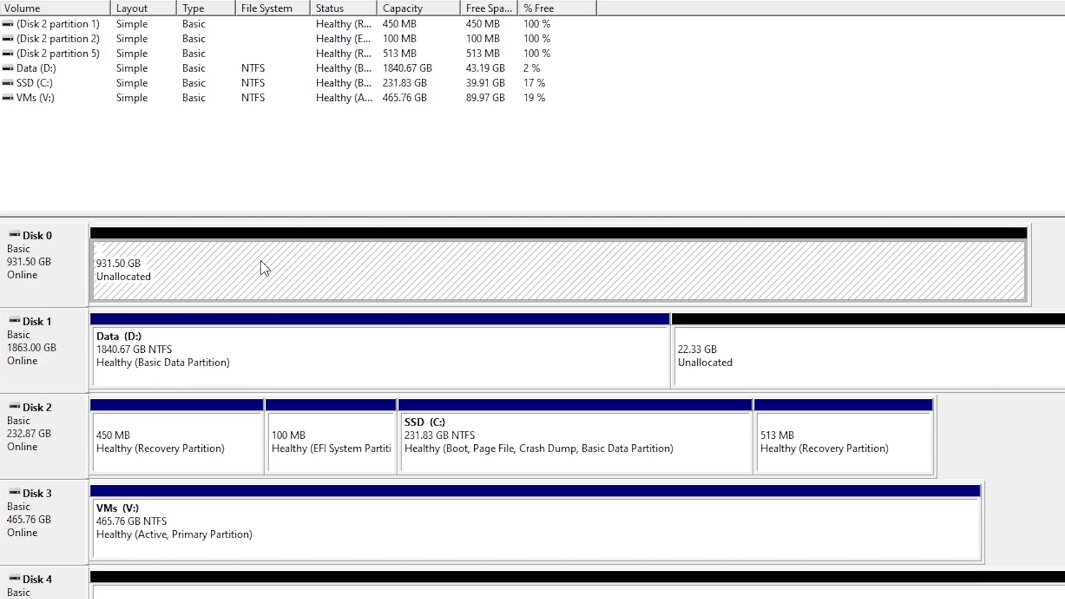
click(131, 351)
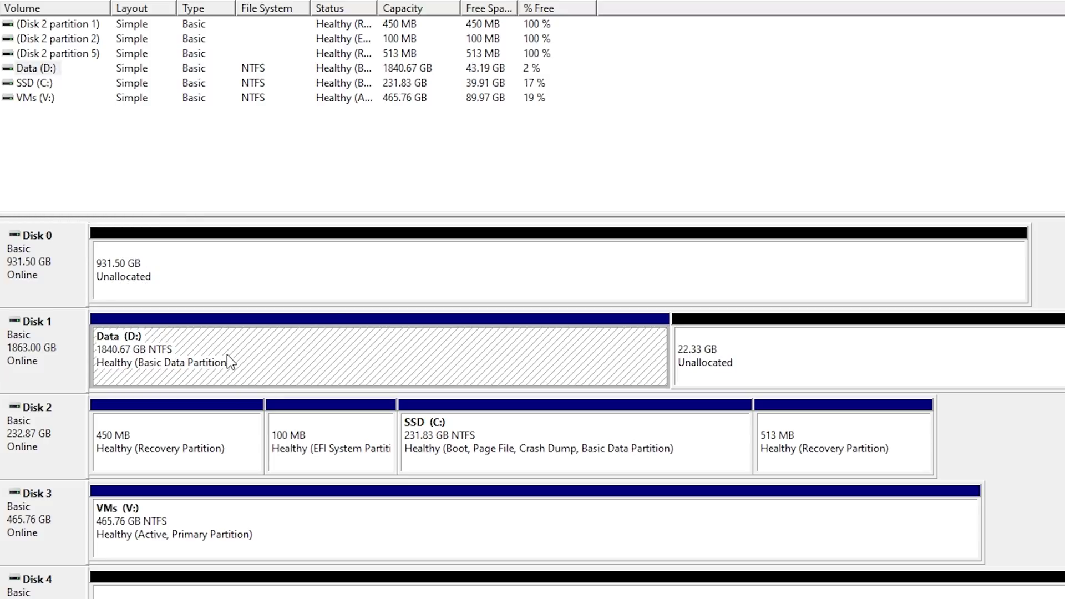
click(751, 370)
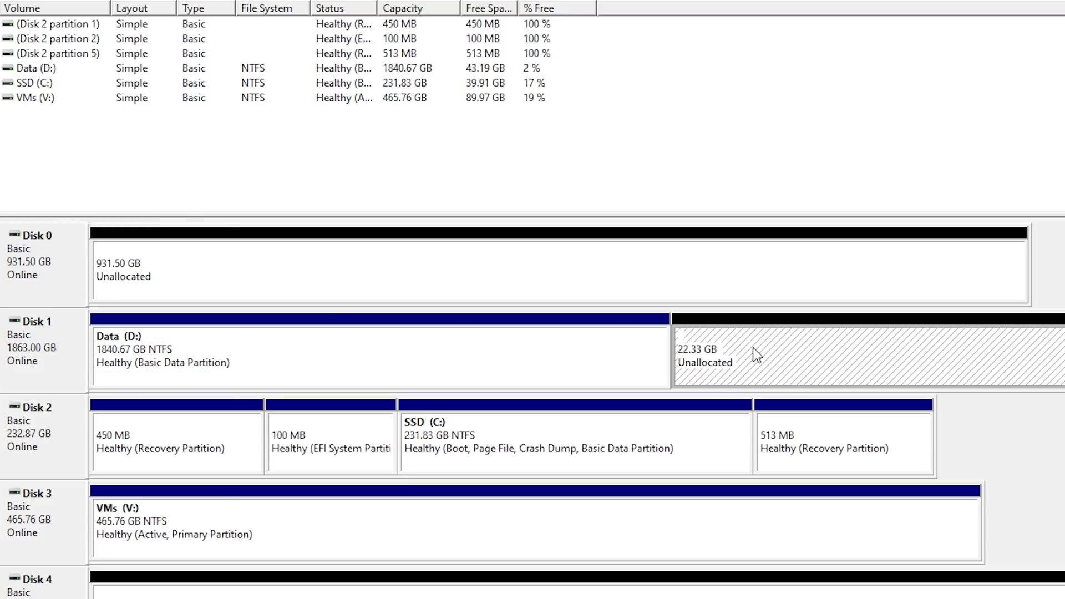
click(503, 350)
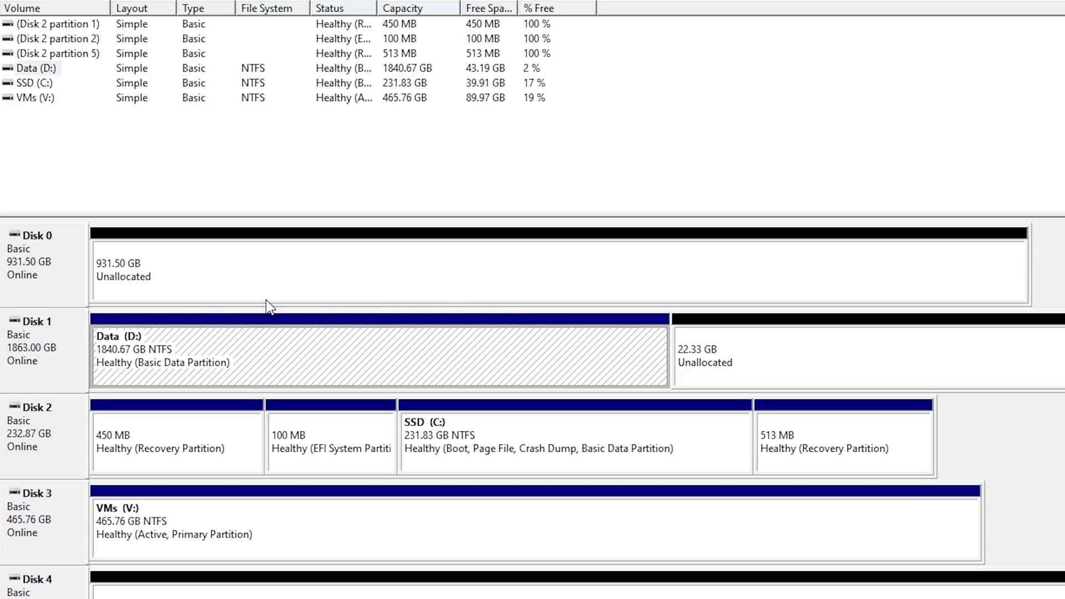
click(307, 590)
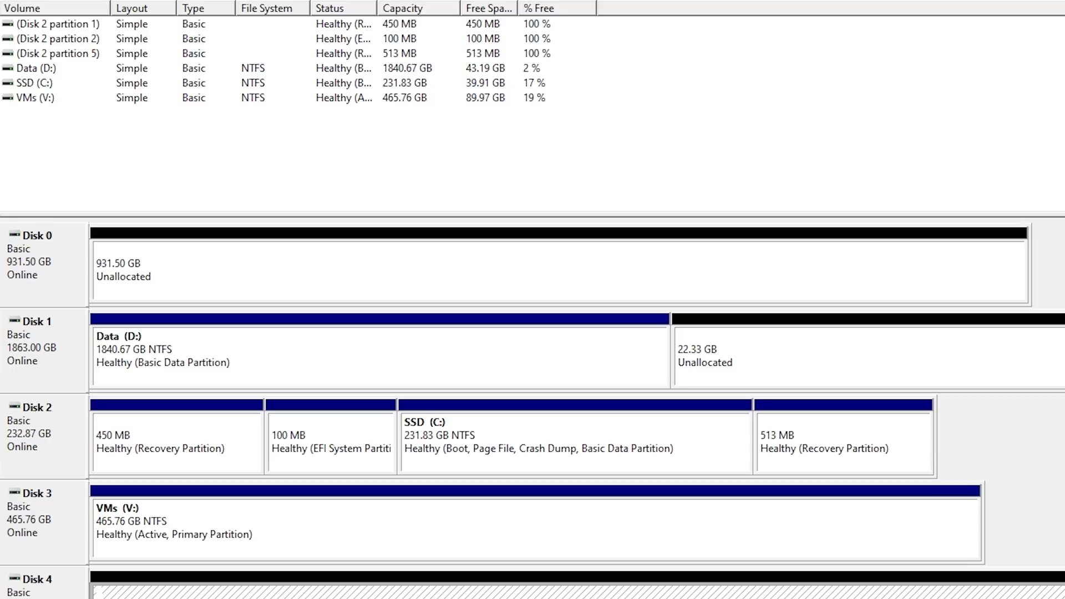
- Check free space on Data (D:) and SSD (C:) in This PC, then dismiss the GlassWire notification
key(super+e)
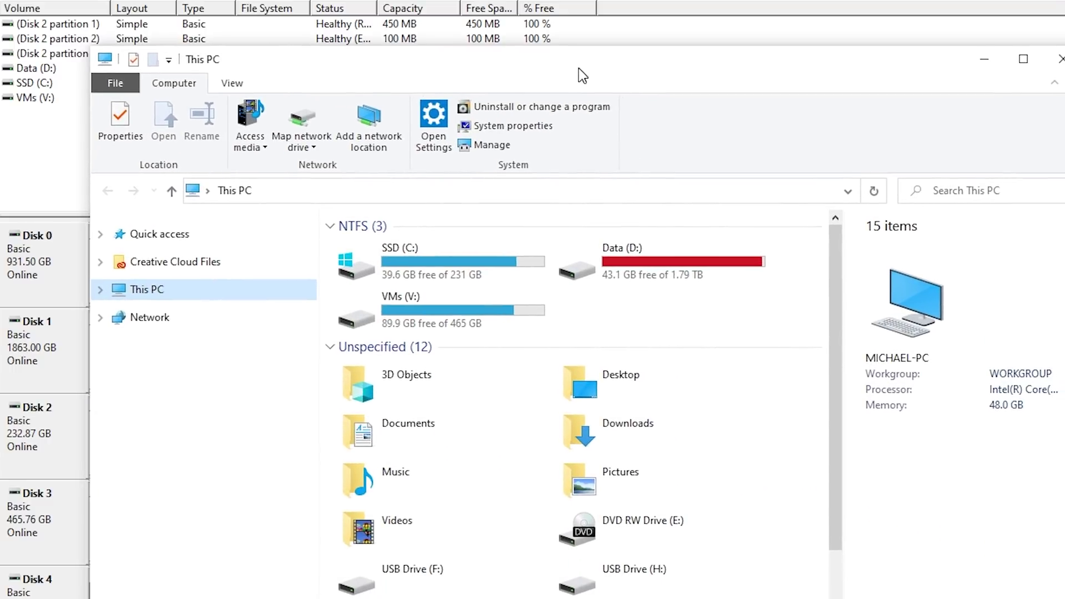
drag(804, 300, 564, 218)
key(super+Down)
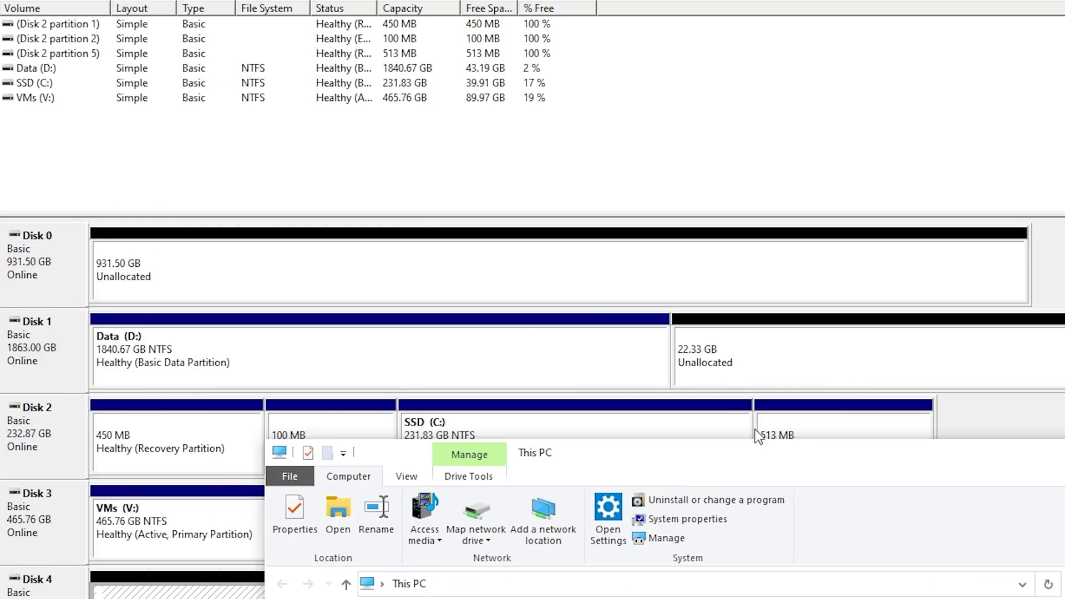
drag(757, 451, 572, 99)
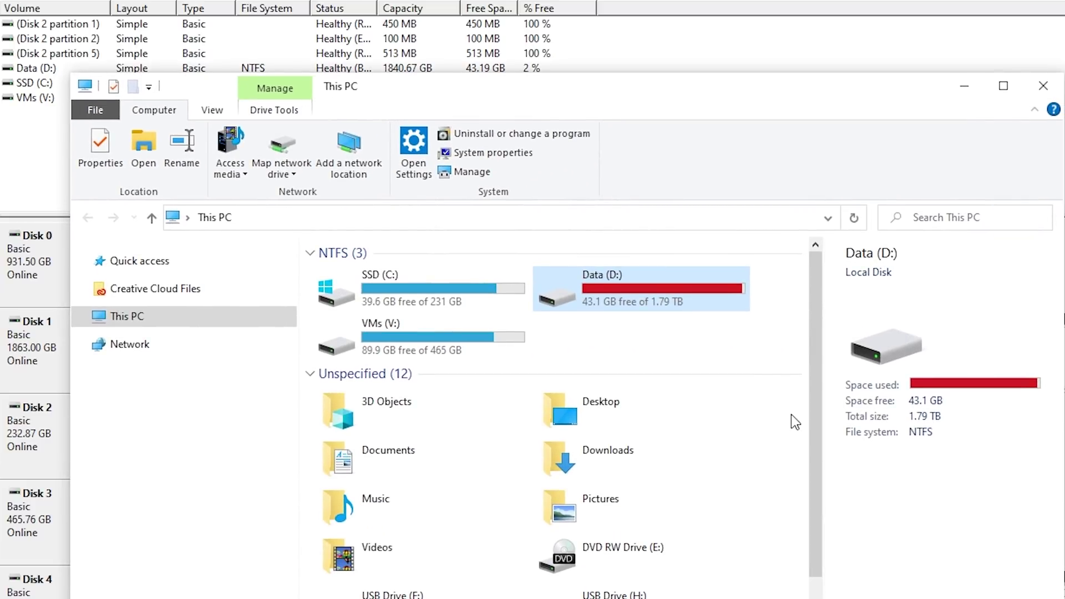
click(436, 290)
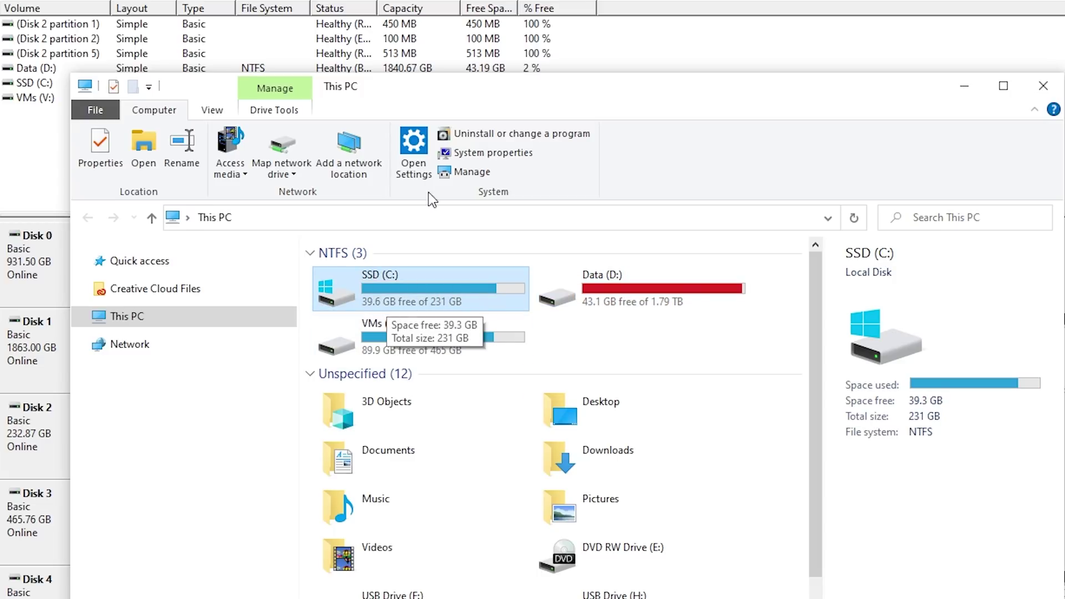
key(alt+Tab)
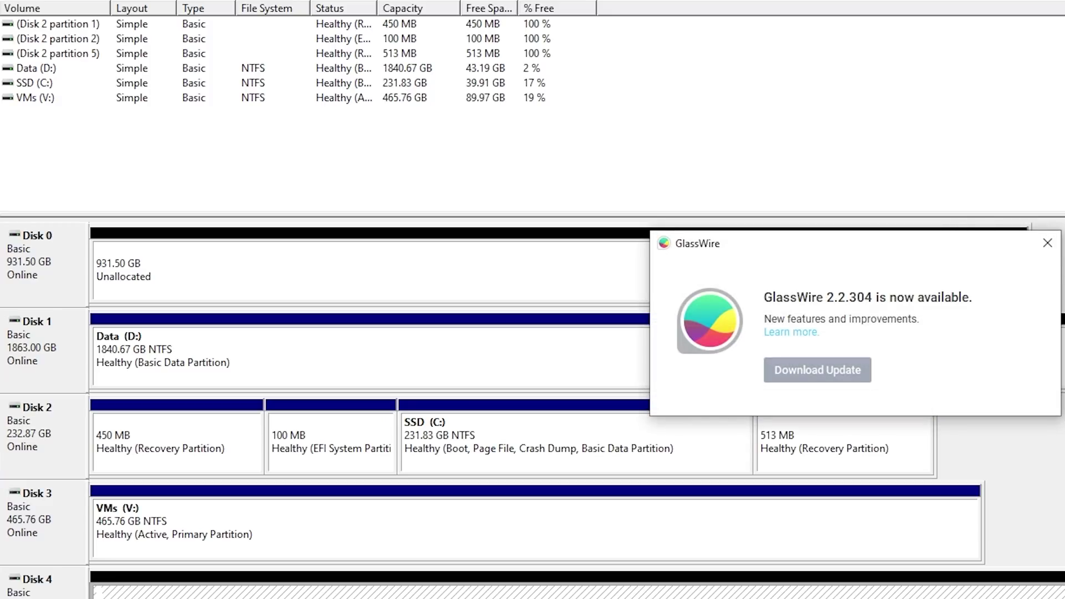
click(941, 245)
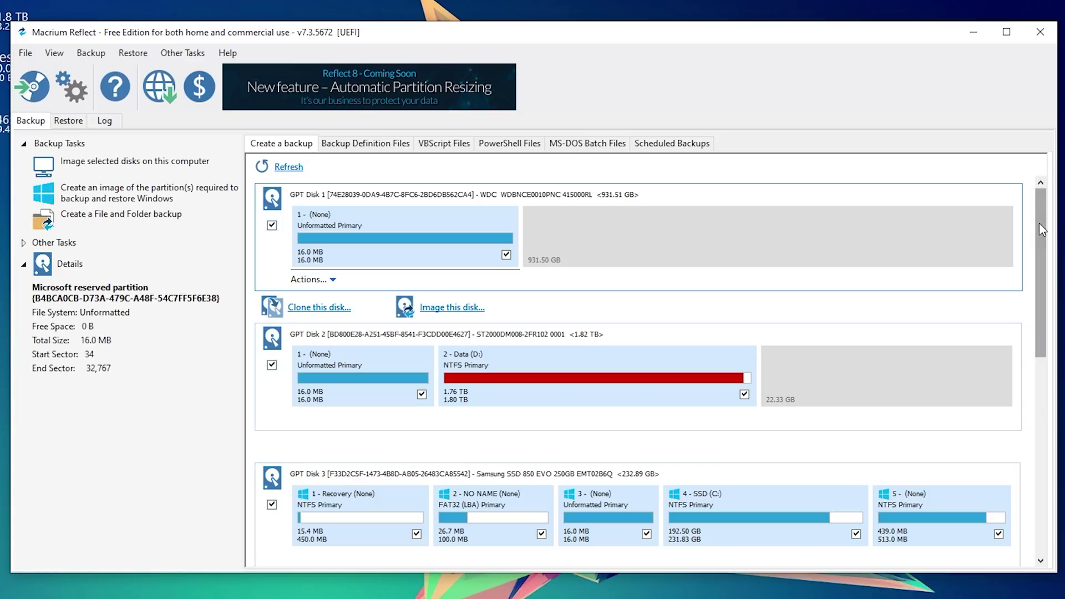
- Close Disk Management and select the 1.82 TB GPT Disk 2 holding Data (D:)
drag(1043, 228, 1045, 464)
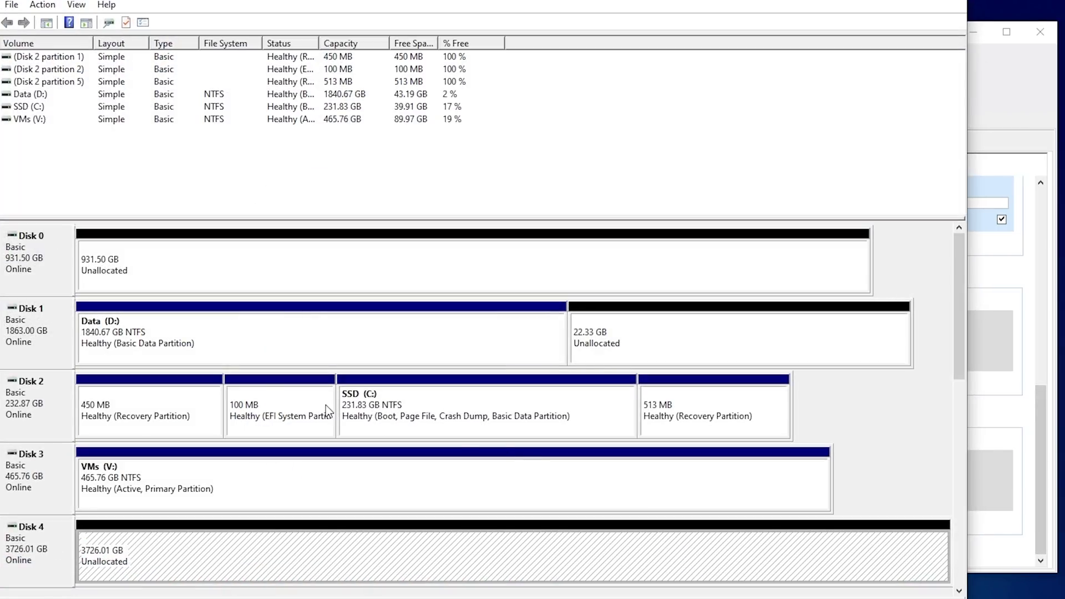
scroll(123, 271, down, 1)
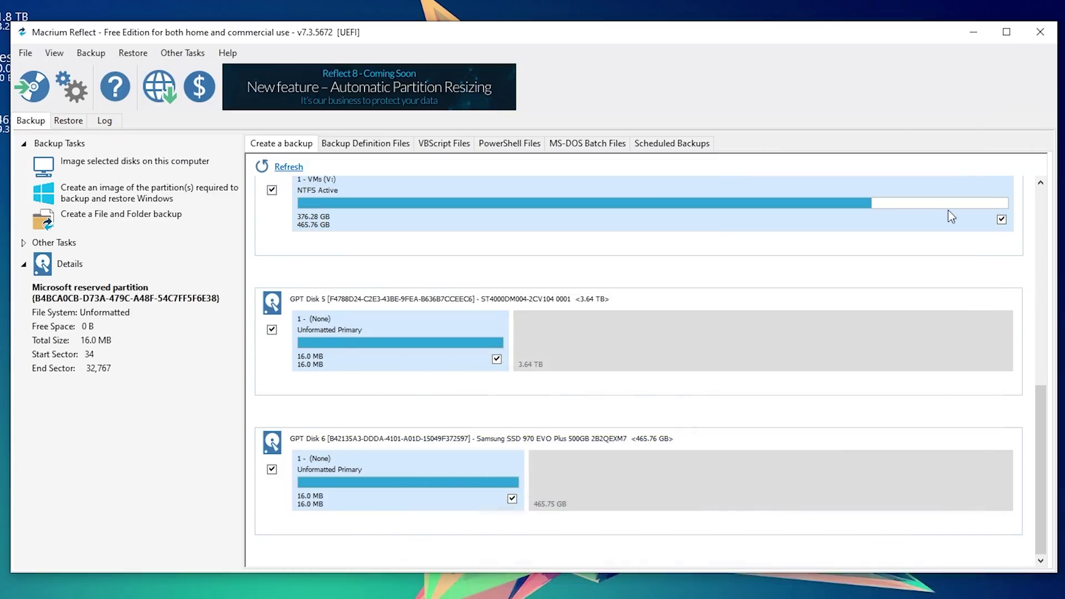
drag(1041, 401, 1041, 200)
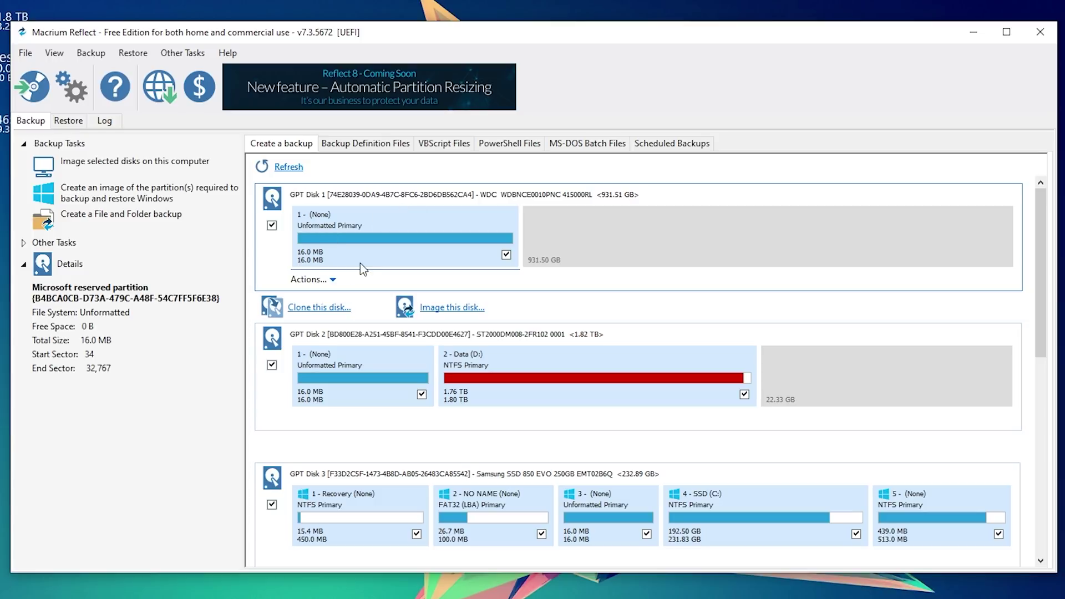
click(452, 307)
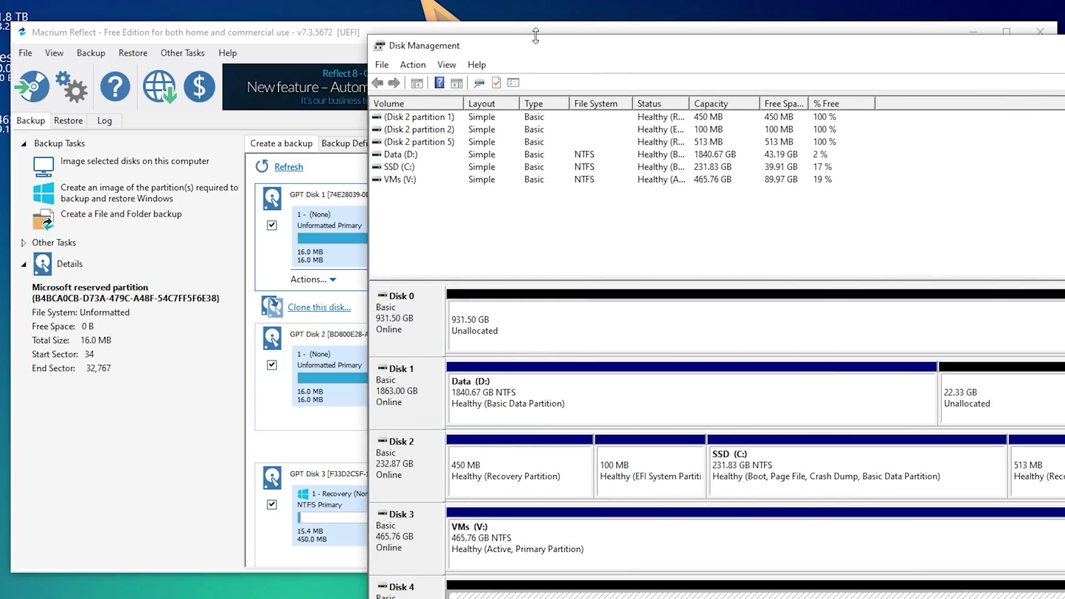
key(alt+F4)
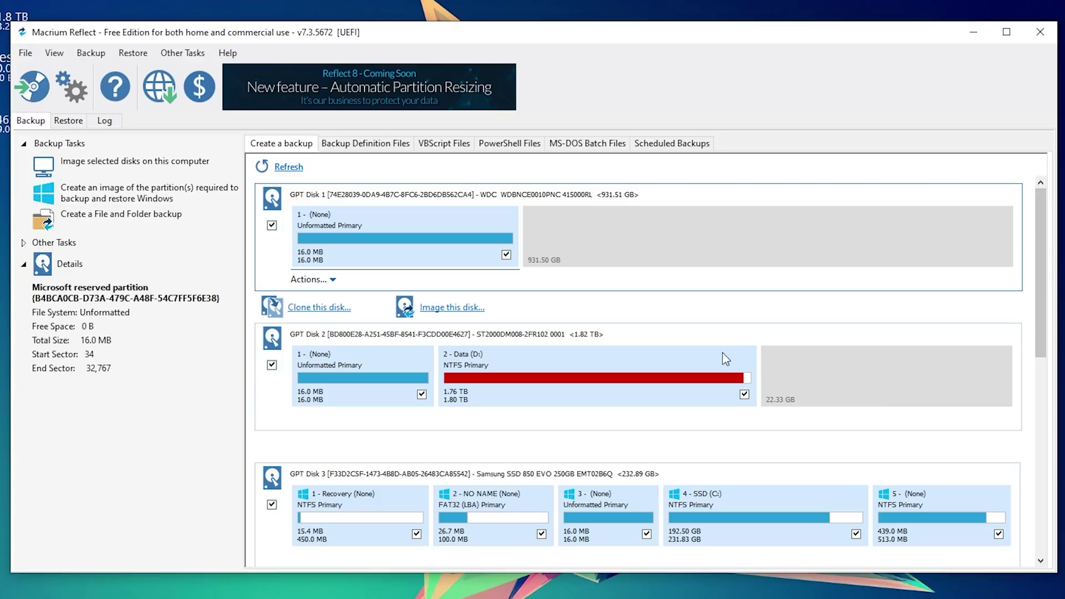
click(592, 362)
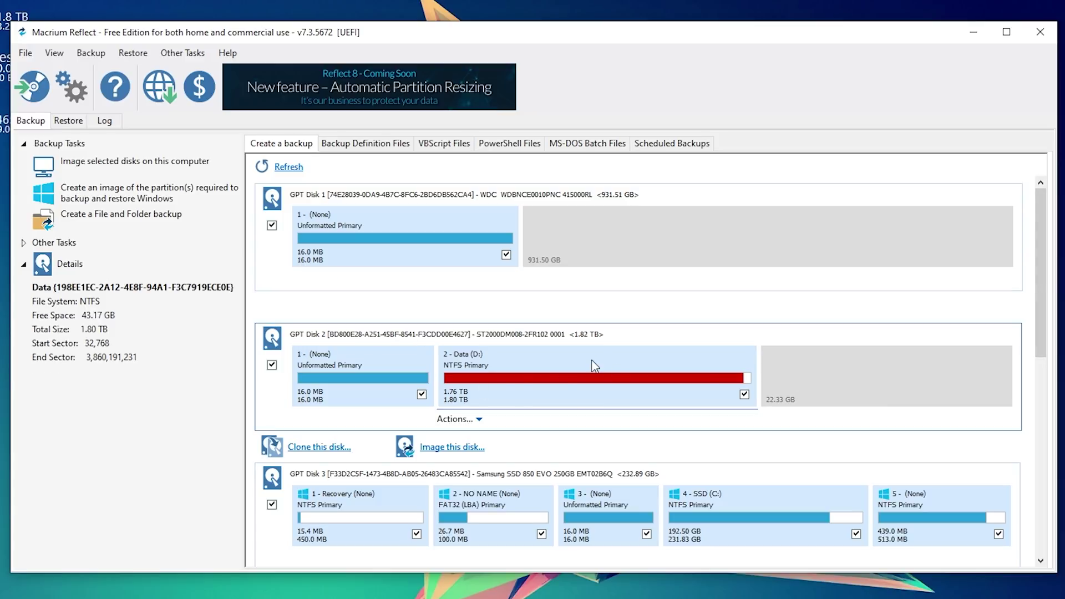
- Set up a clone of the Data disk onto the 3.64 TB Disk 5, excluding the small first partition
click(320, 451)
click(519, 382)
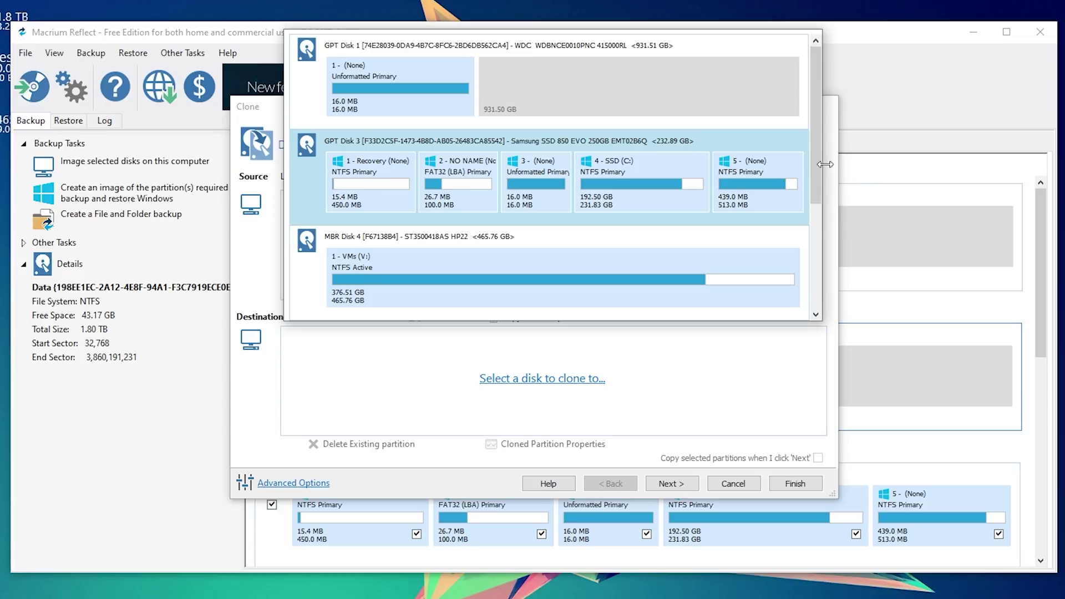
drag(813, 177, 828, 295)
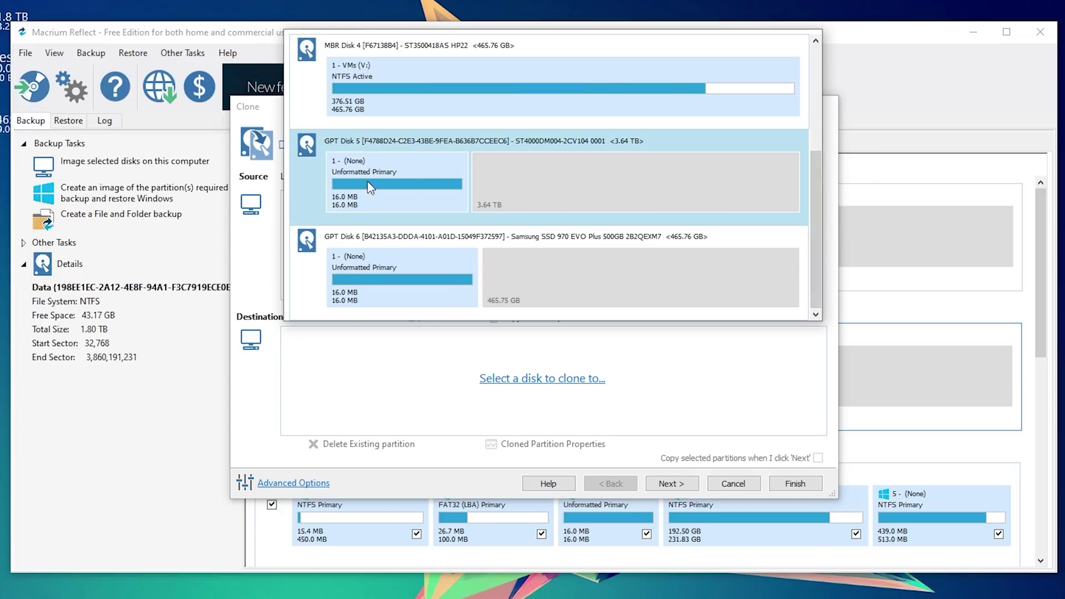
click(437, 162)
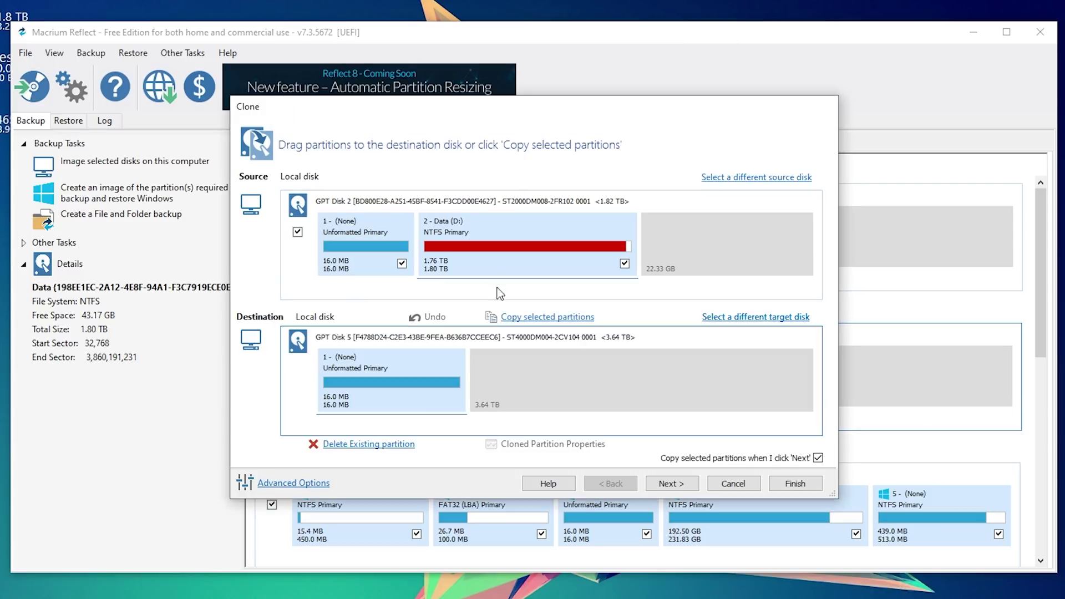
click(402, 264)
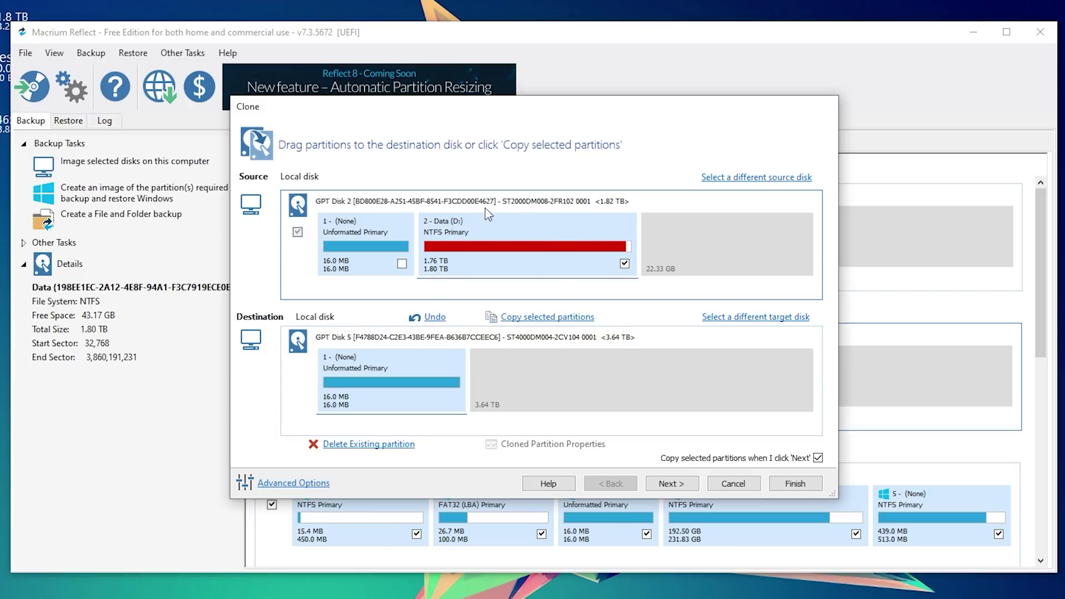
- Skip scheduling, finish without saving an XML definition file, and start the clone
click(683, 483)
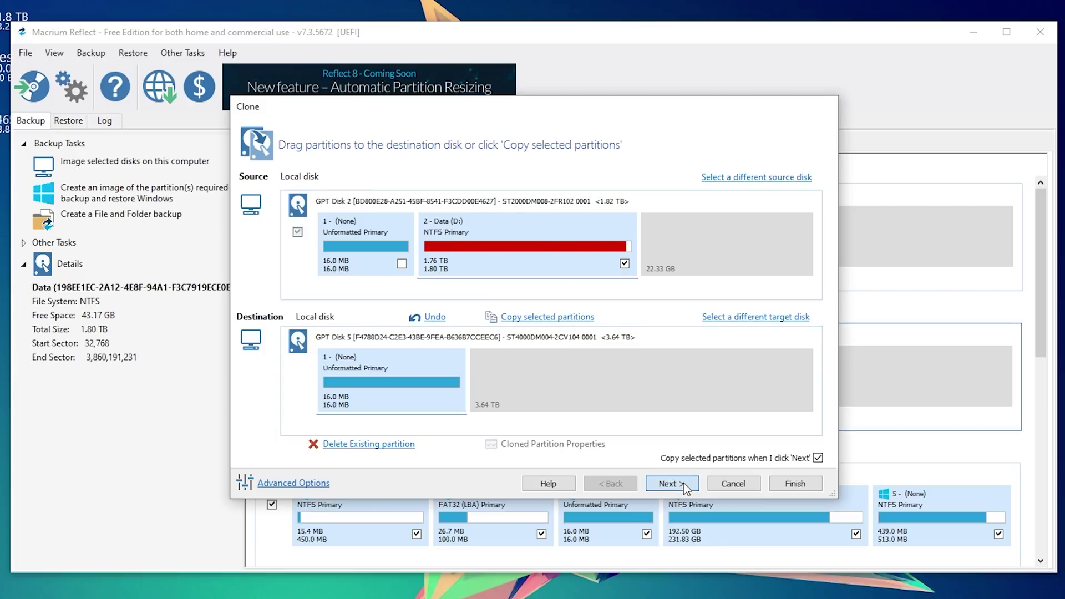
click(686, 484)
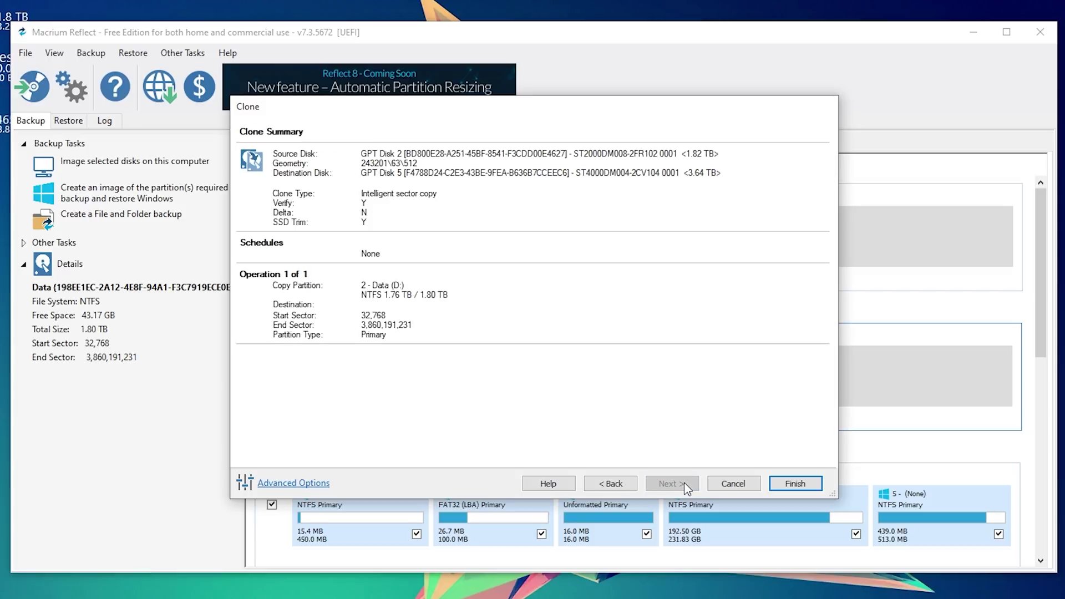
click(777, 483)
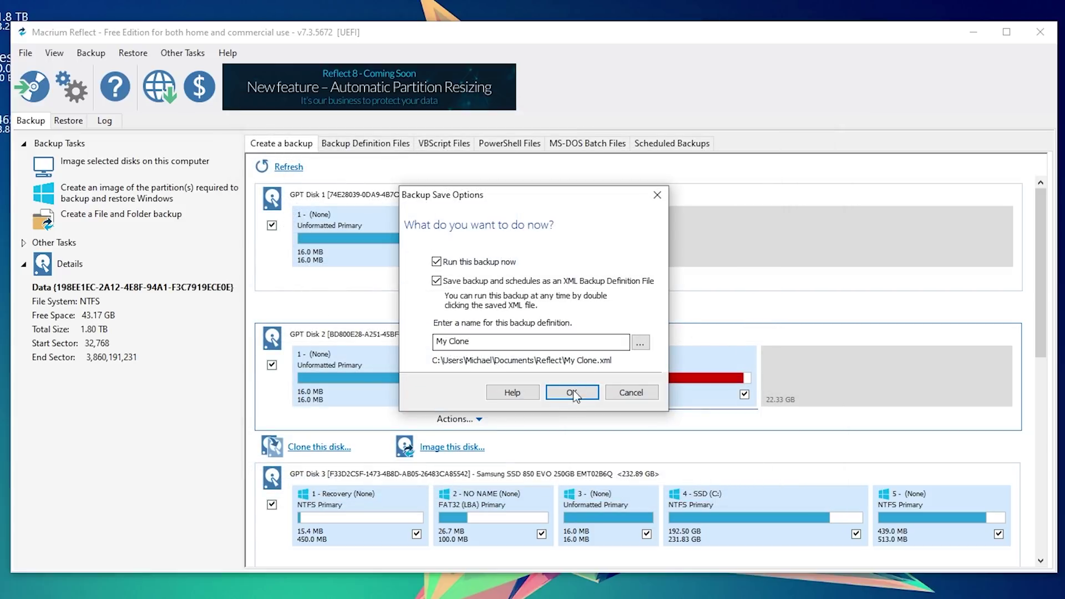
click(471, 281)
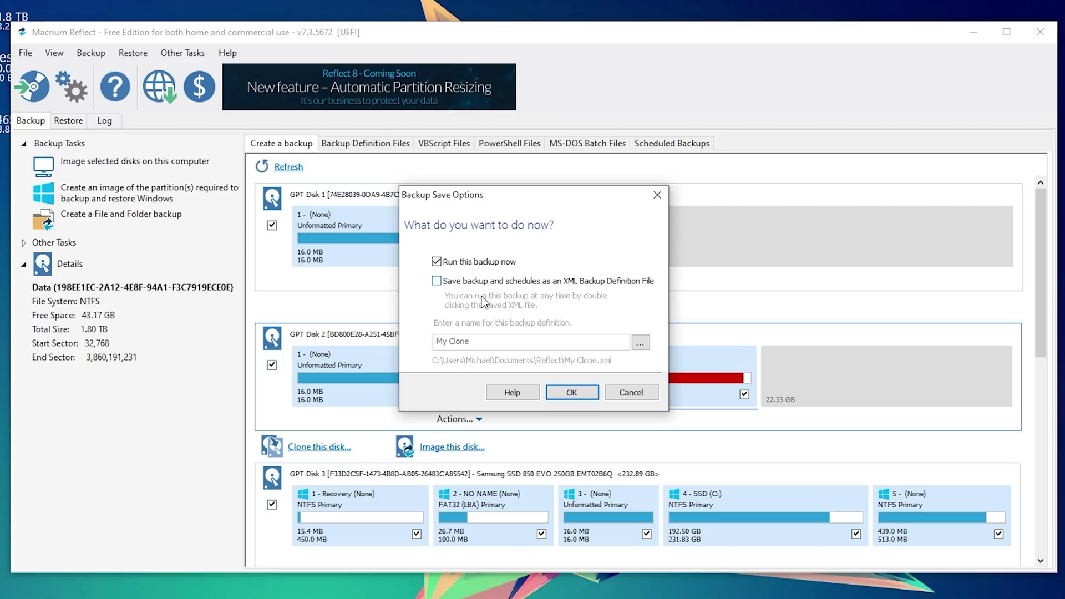
click(584, 395)
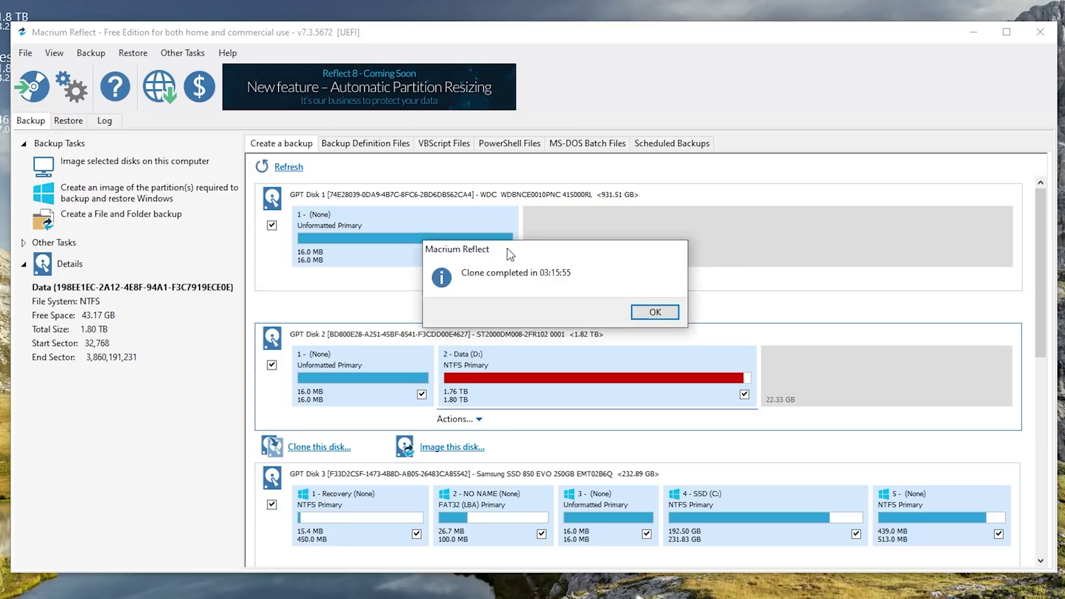
- Move aside and dismiss the 'Clone completed' message reporting 03:15:55
drag(507, 248, 473, 265)
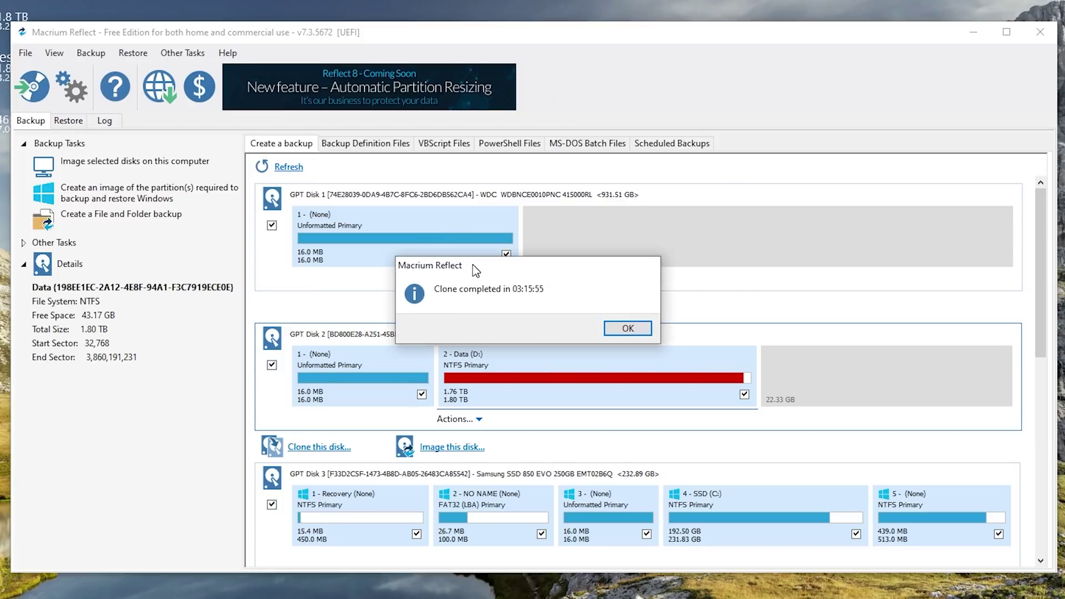
click(628, 336)
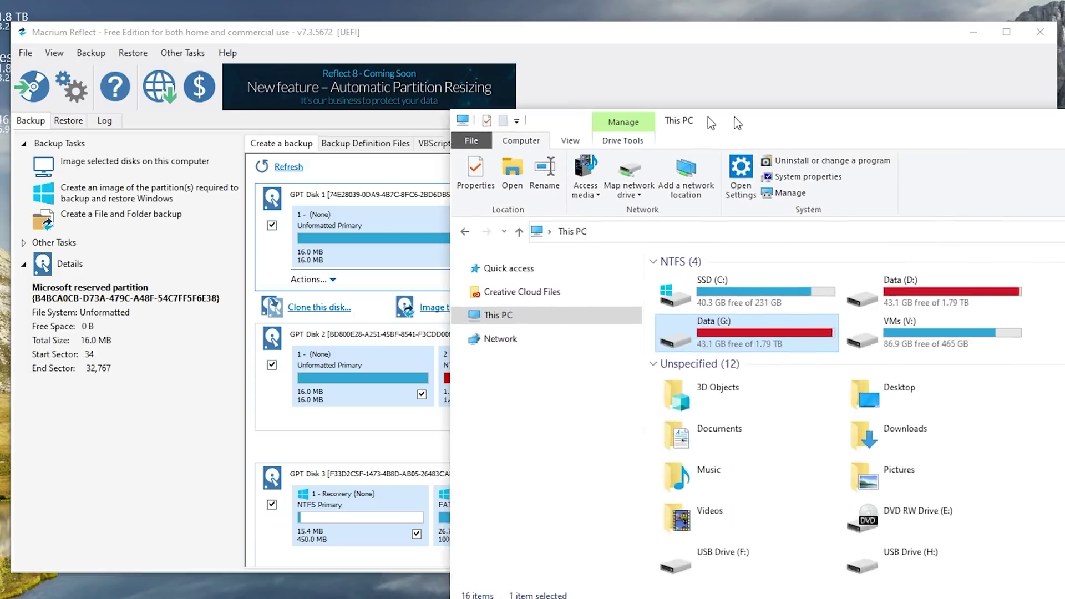
- Shift This PC to the left, showing Data (G:) beside Data (D:), and reposition Disk Management
drag(747, 85, 426, 84)
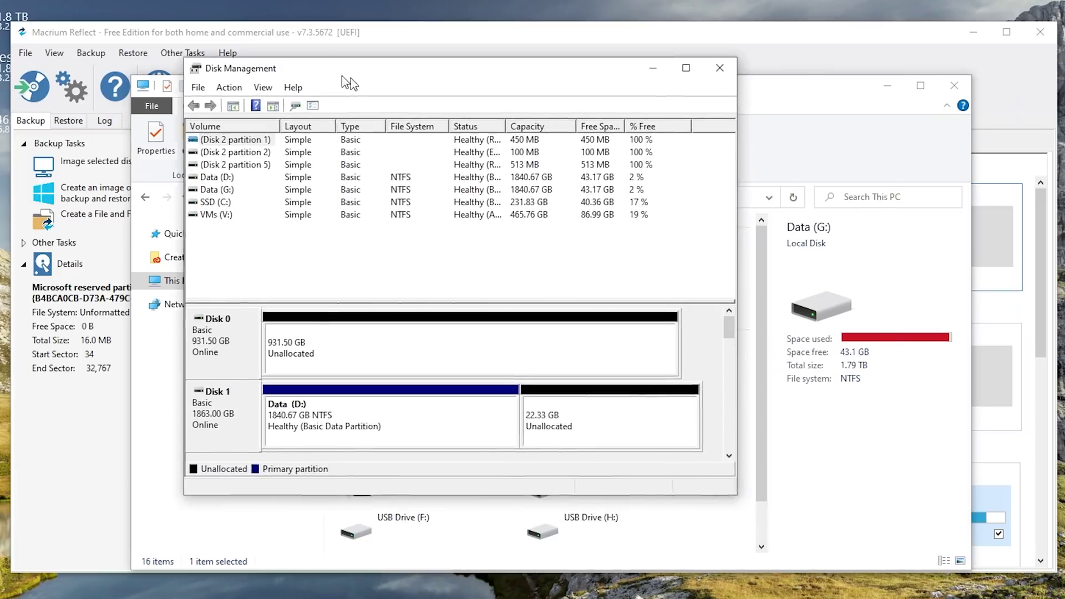
drag(342, 76, 317, 69)
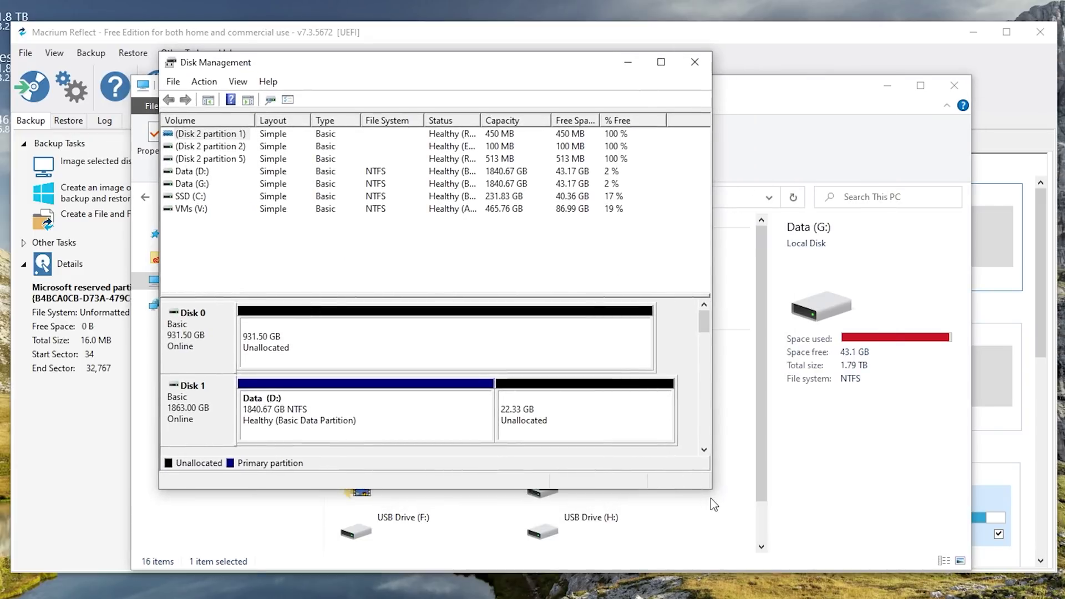
- Extend Data (G:) on Disk 4 over all its free space, making it 3726.01 GB
drag(712, 490, 982, 577)
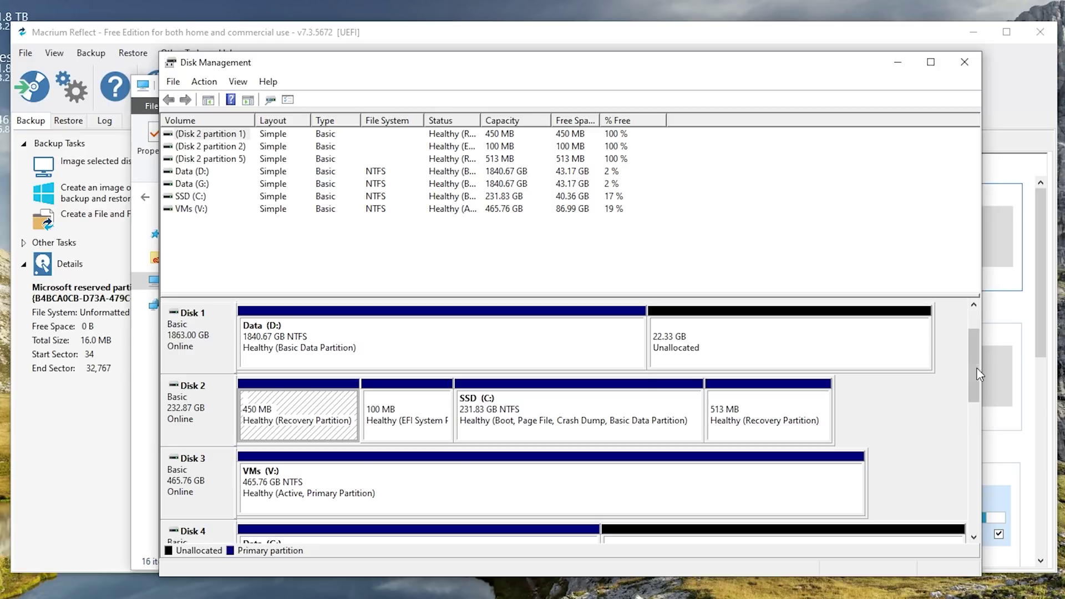
drag(979, 375, 975, 417)
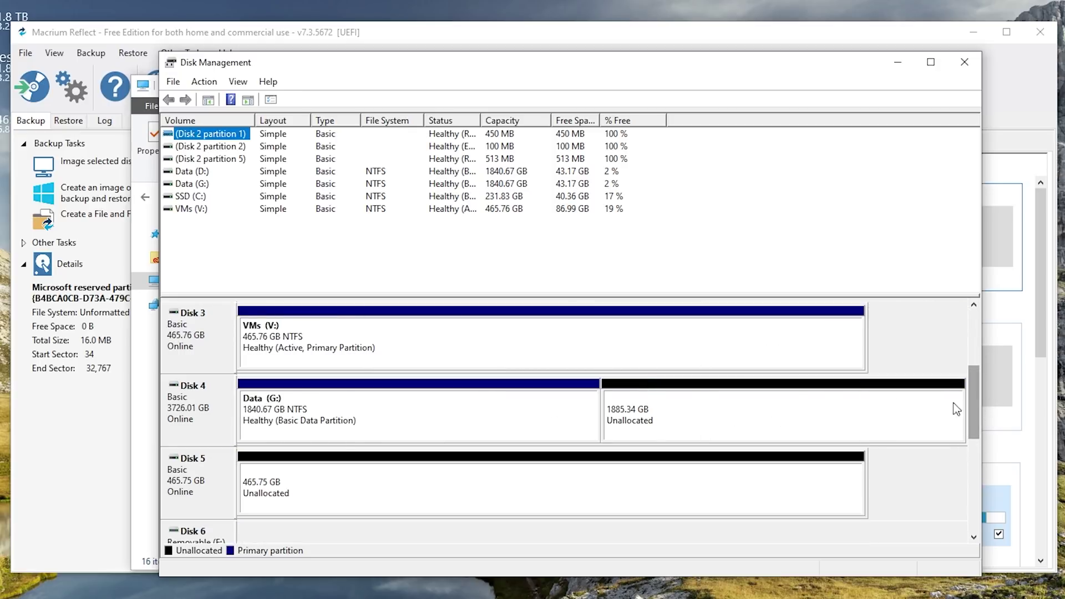
click(330, 430)
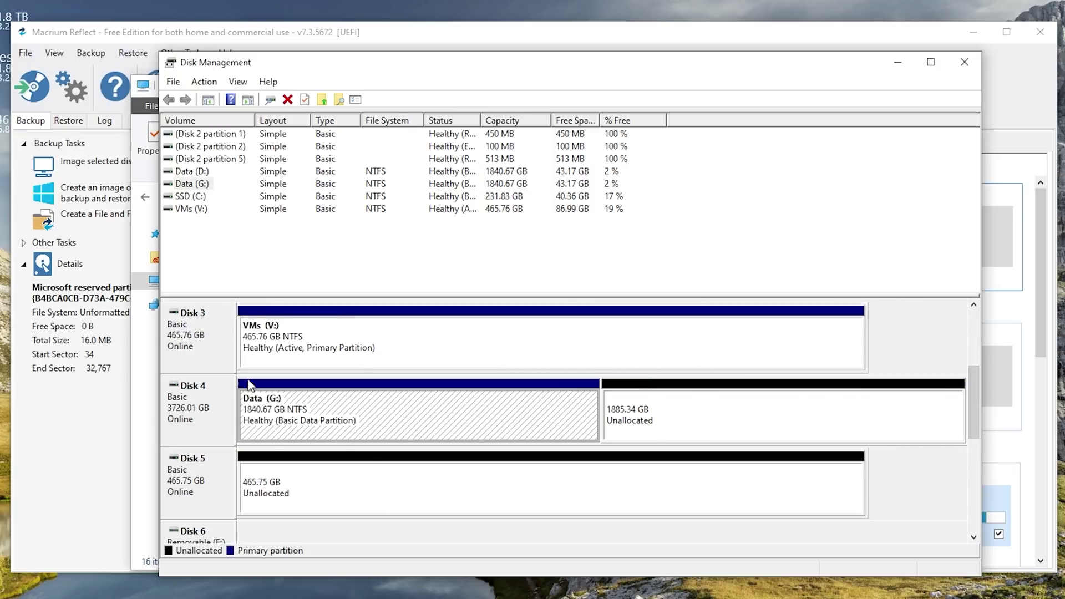
right_click(388, 417)
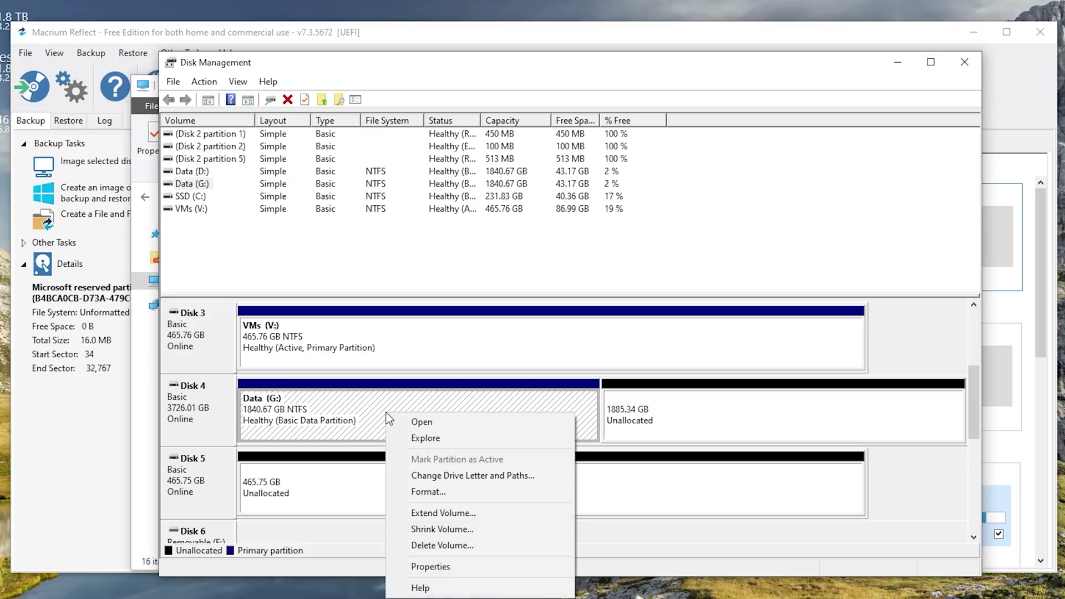
click(471, 516)
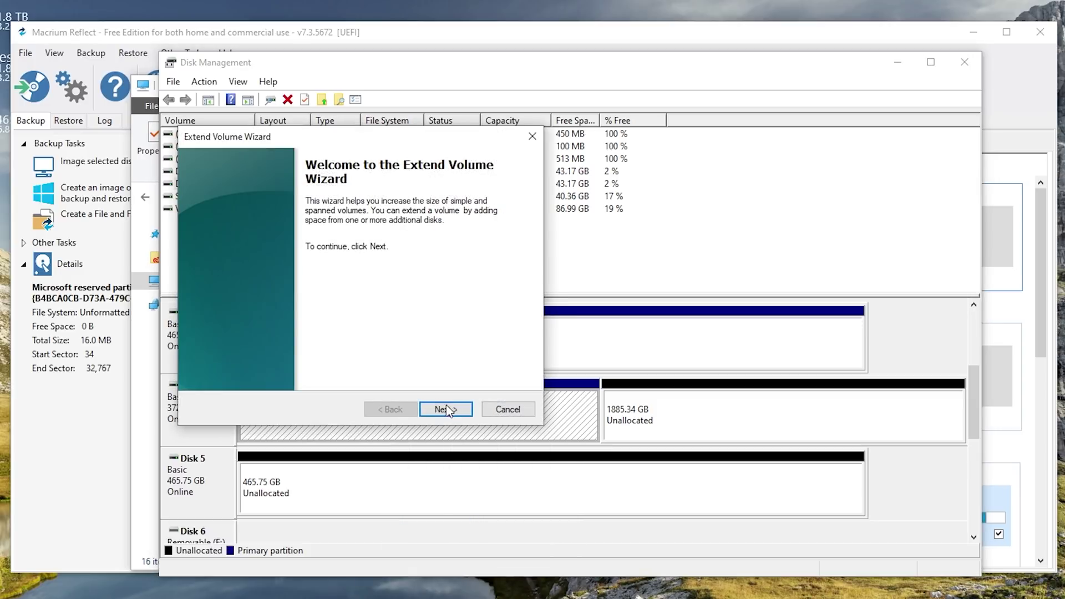
click(444, 409)
drag(349, 143, 455, 241)
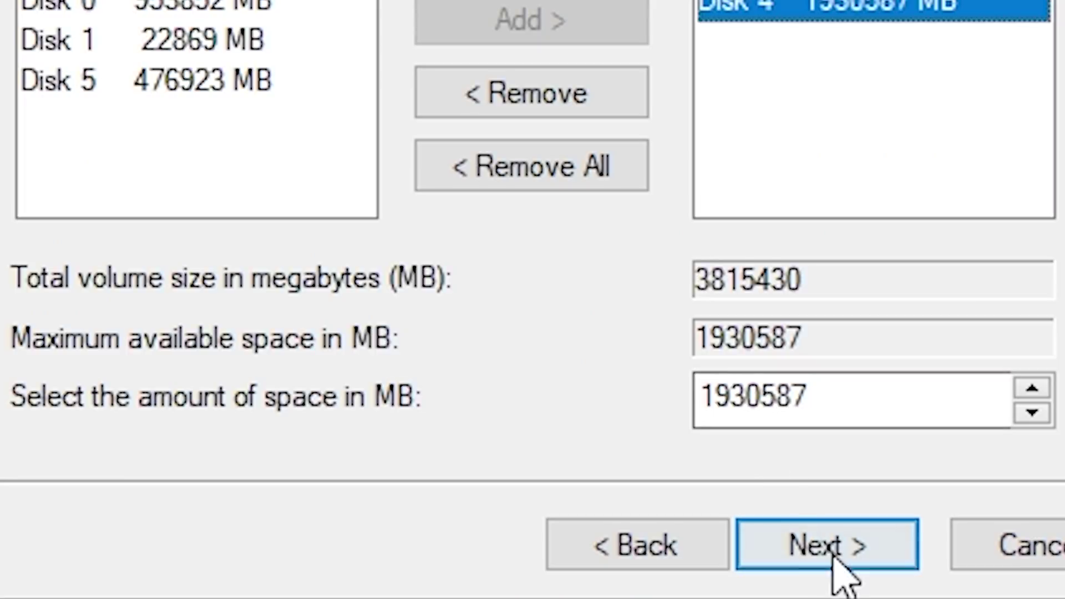
click(554, 508)
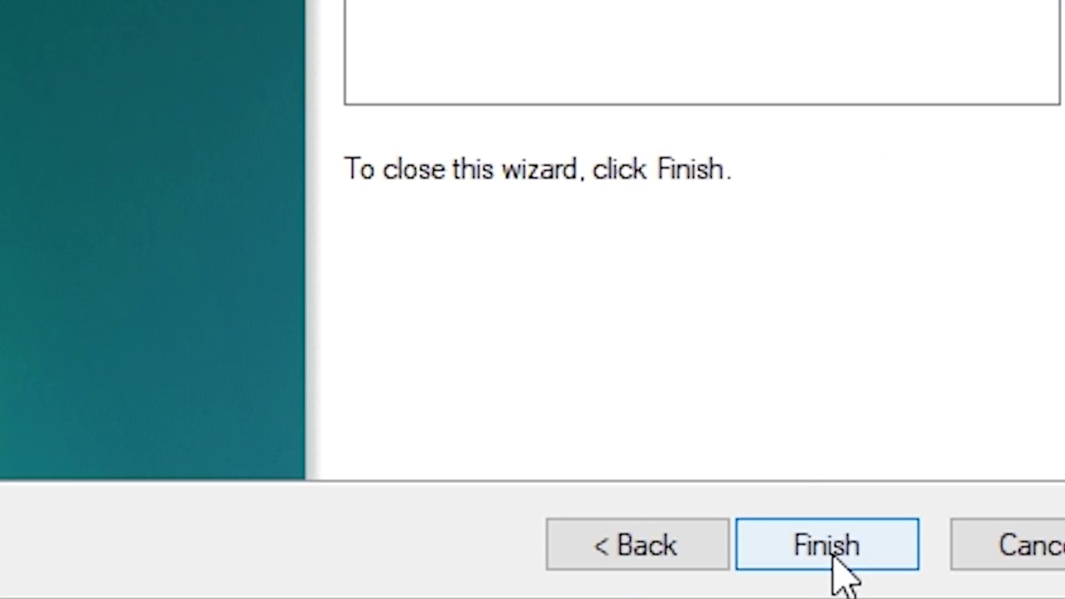
click(830, 547)
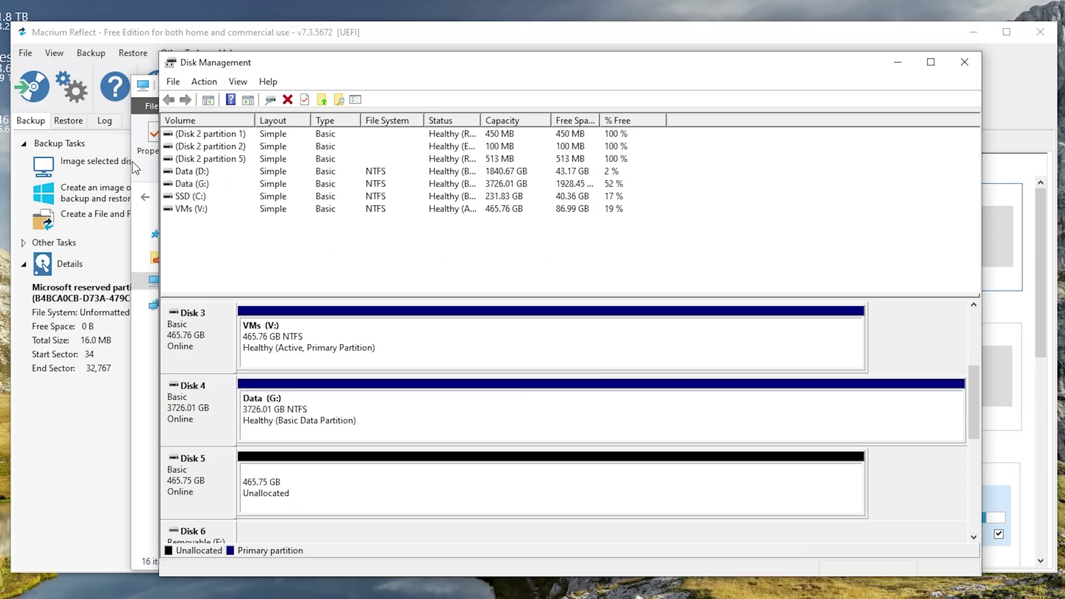
click(147, 127)
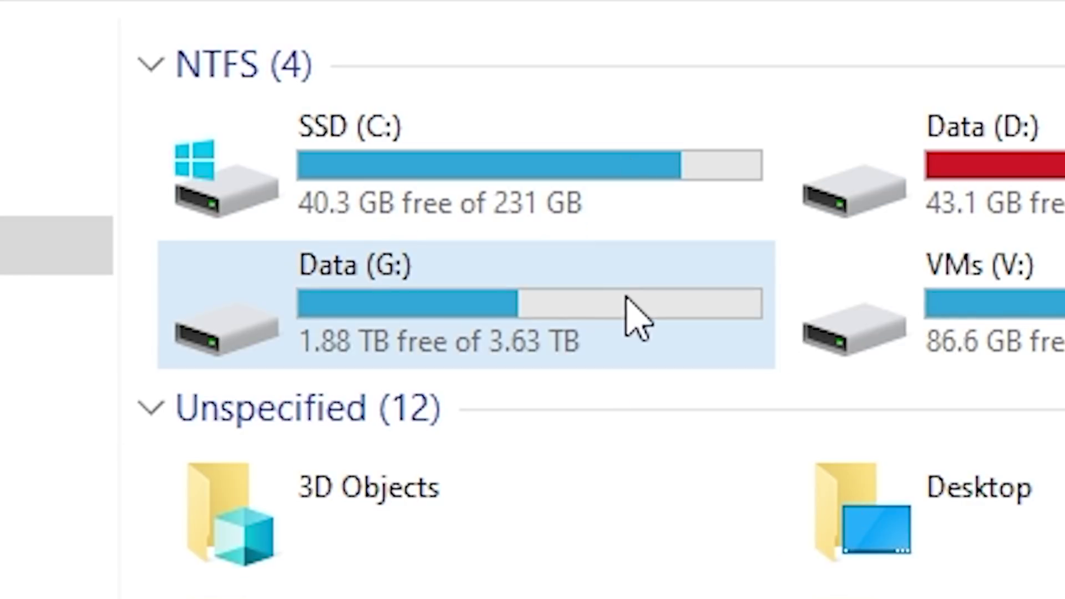
- Compare Data (G:) at 1.88 TB free of 3.63 TB against the 1.79 TB Data (D:)
click(636, 319)
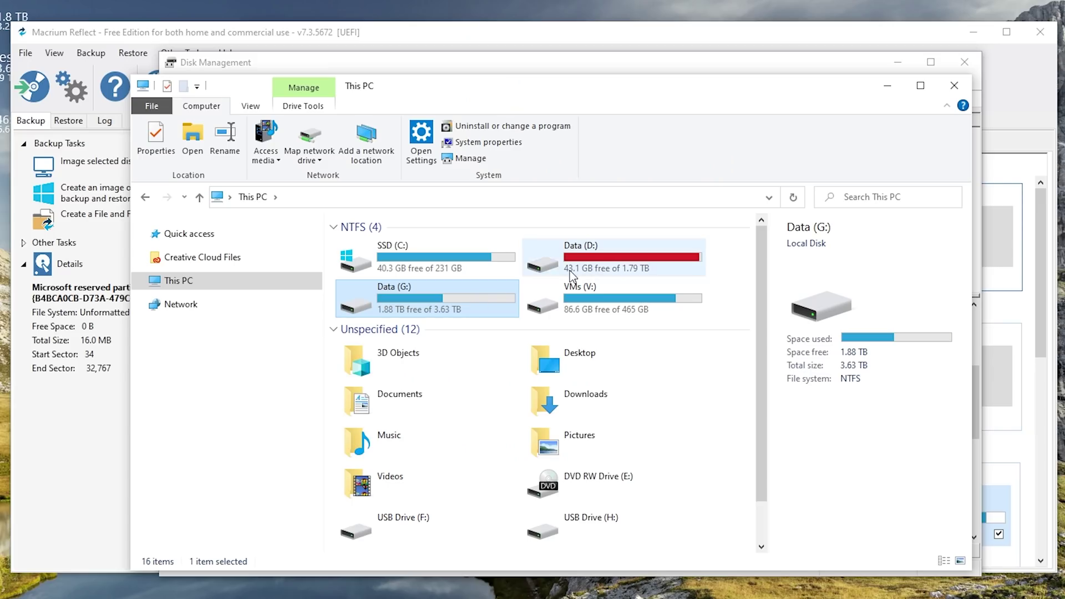
click(572, 273)
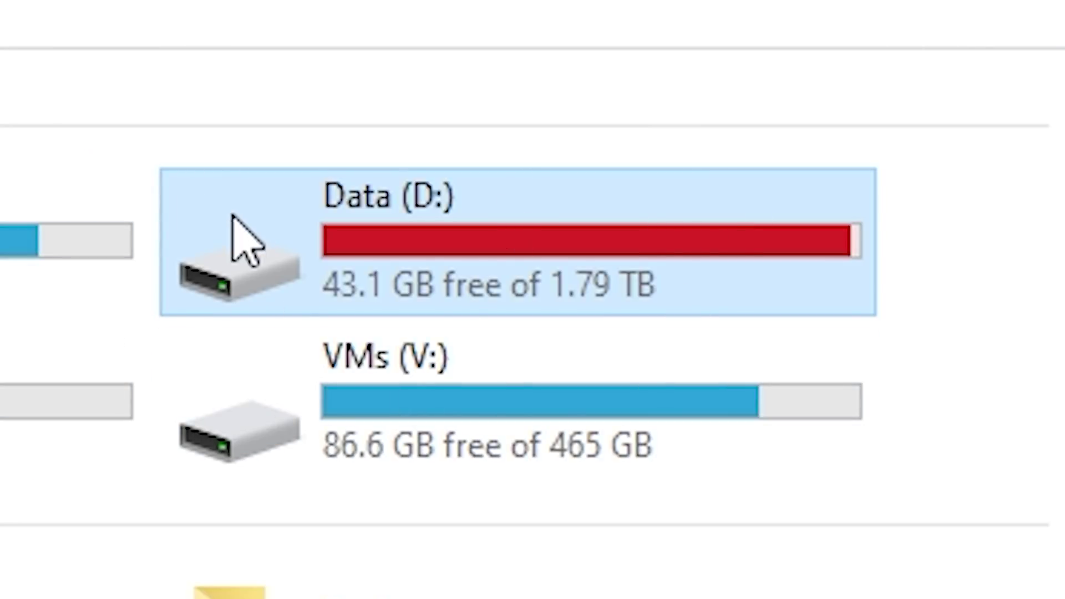
mouse_move(604, 190)
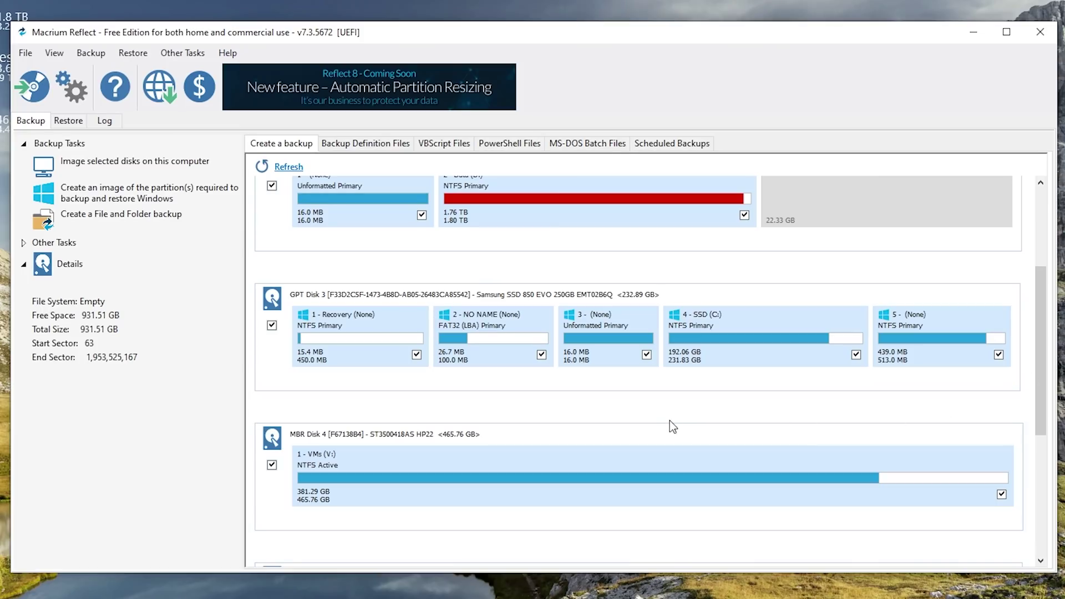
- Set up a clone of SSD Disk 3 onto the 931.51 GB WDC disk, excluding partition 5
click(444, 384)
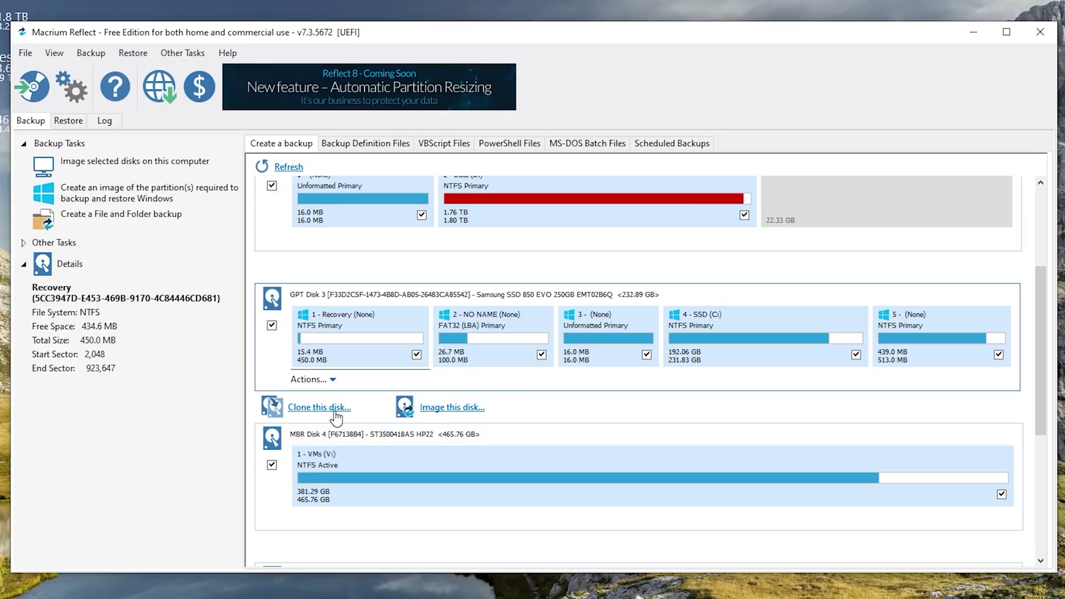
click(335, 411)
click(493, 389)
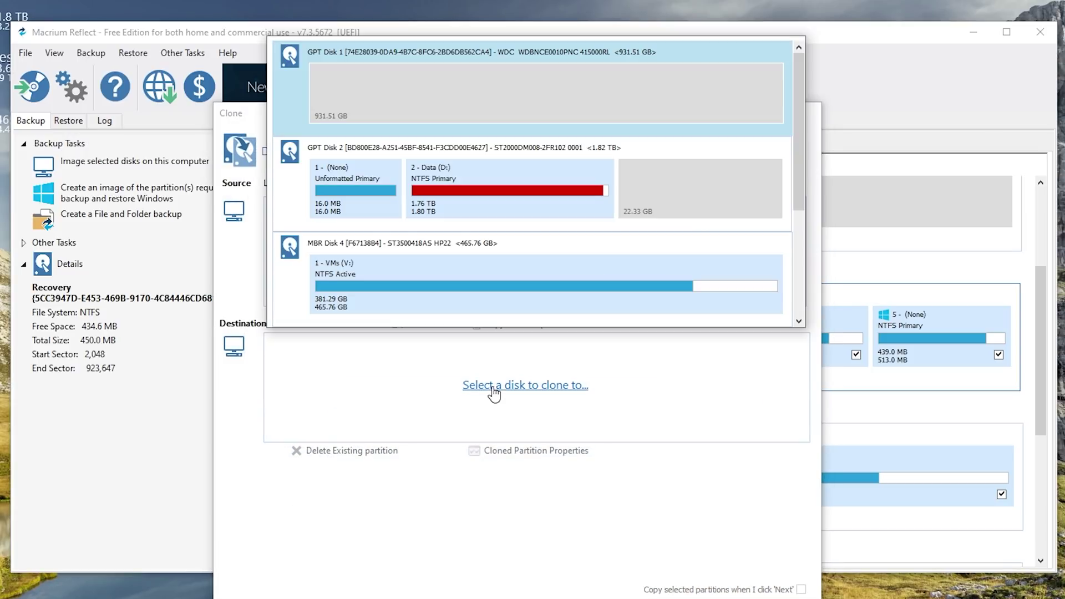
click(347, 131)
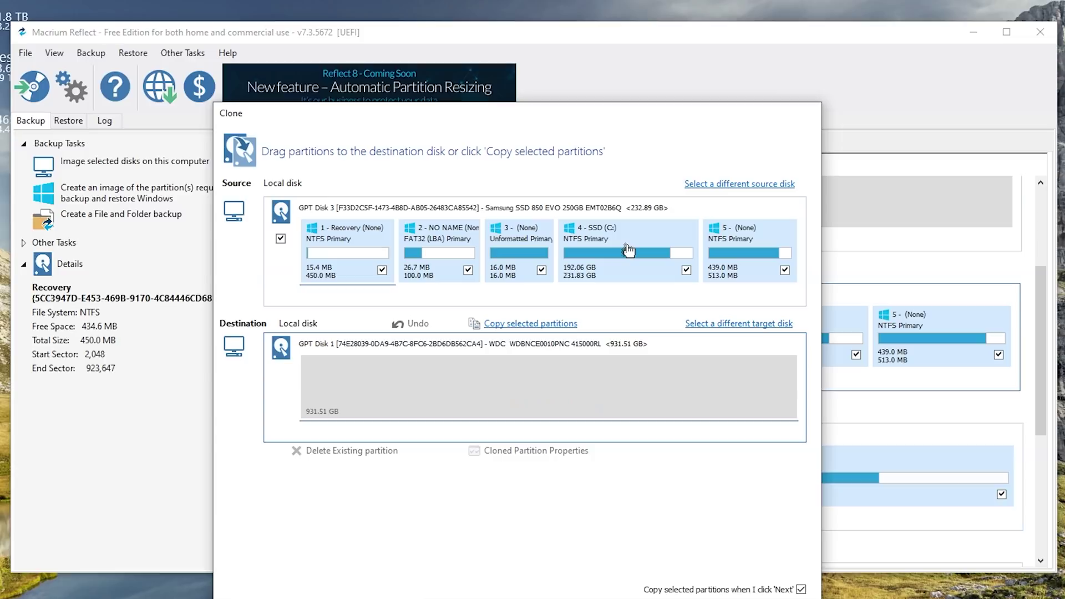
click(784, 271)
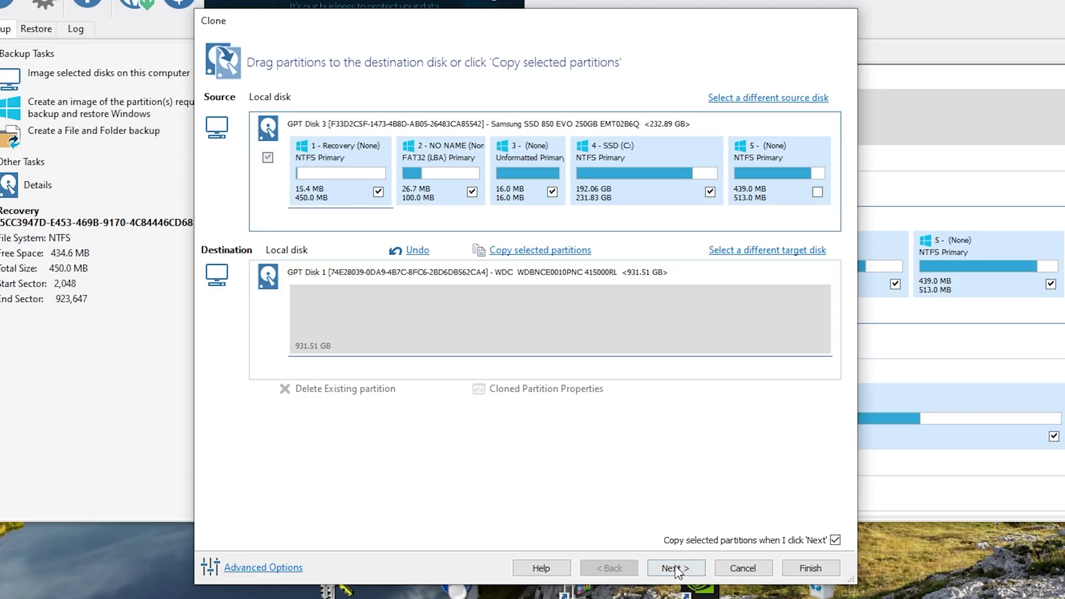
- Skip scheduling, untick the XML definition option, and run the SSD clone now
click(675, 569)
click(675, 569)
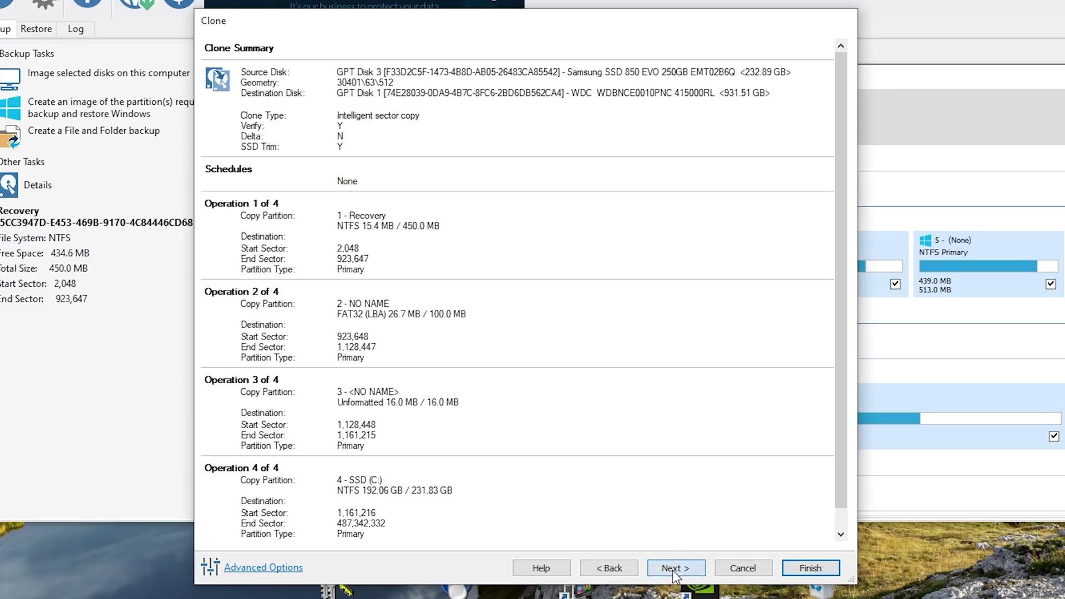
scroll(843, 253, down, 1)
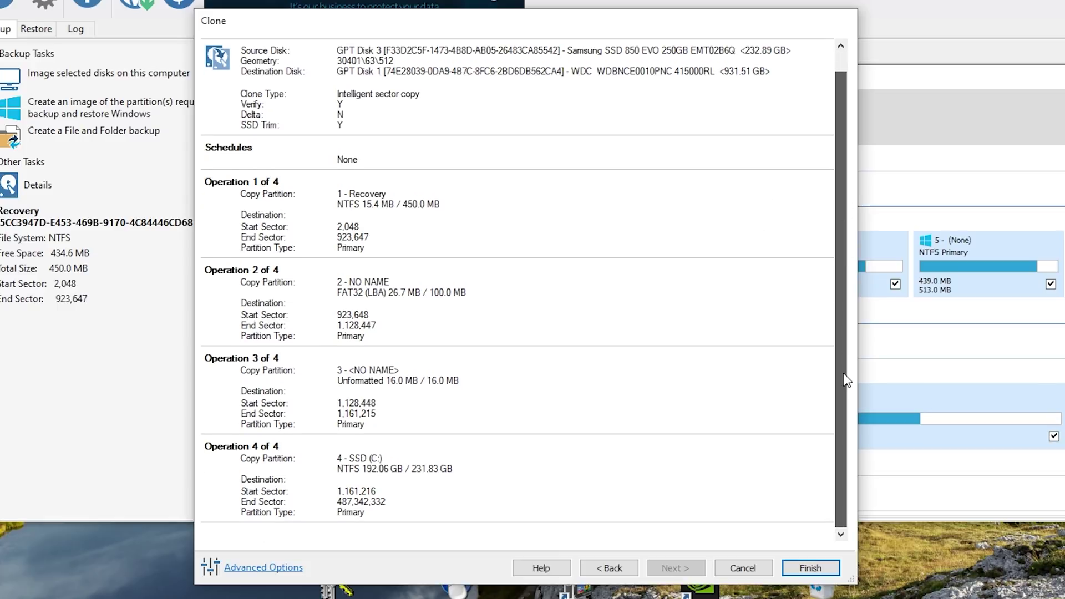
click(804, 570)
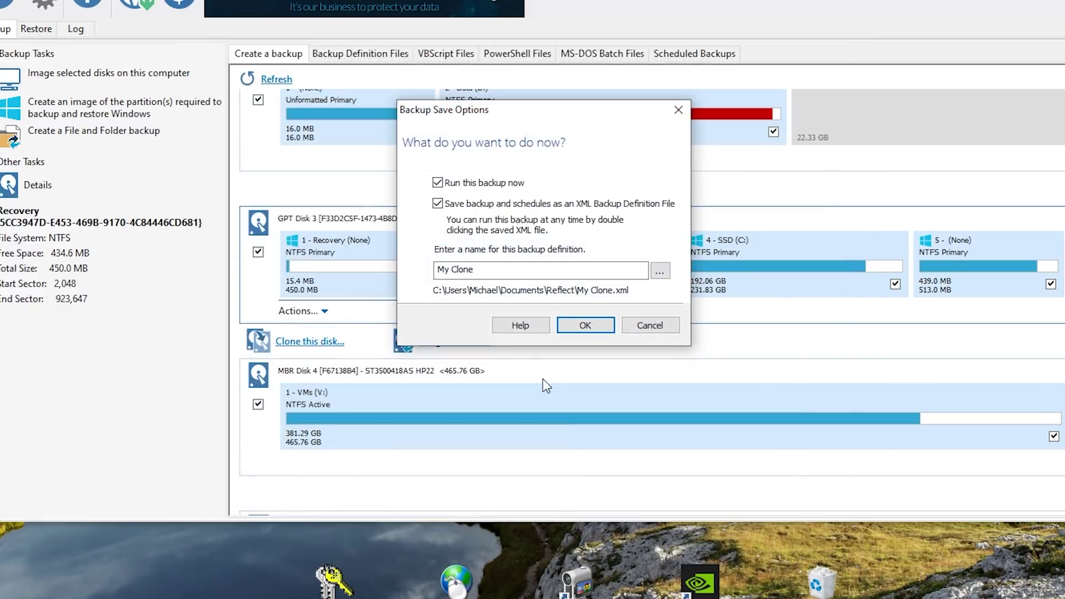
click(438, 205)
click(574, 332)
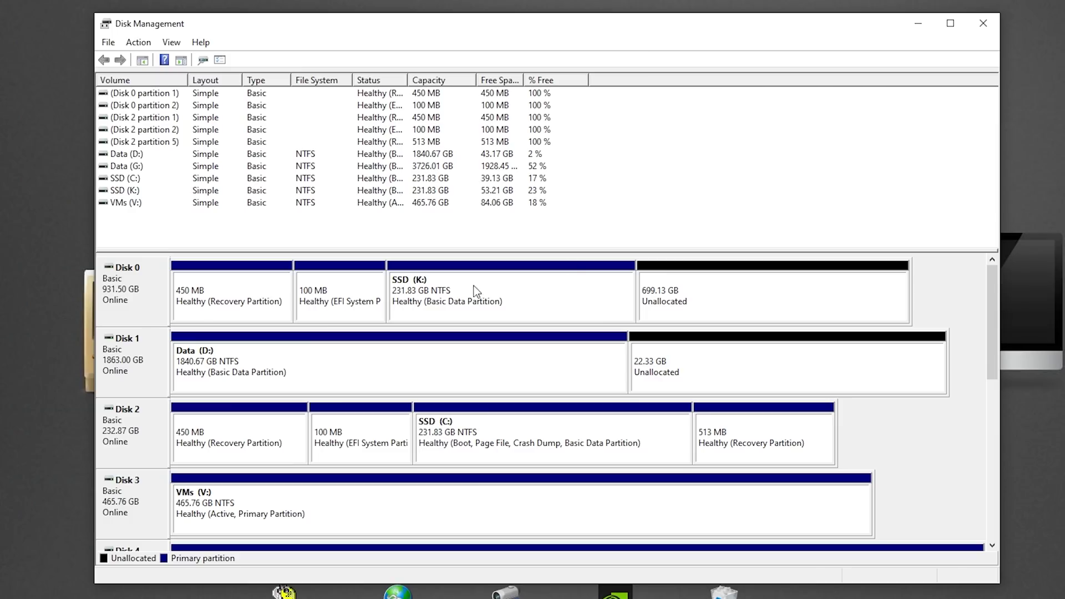
- Extend SSD (K:) on Disk 0 using all 715908 MB of free space
right_click(450, 290)
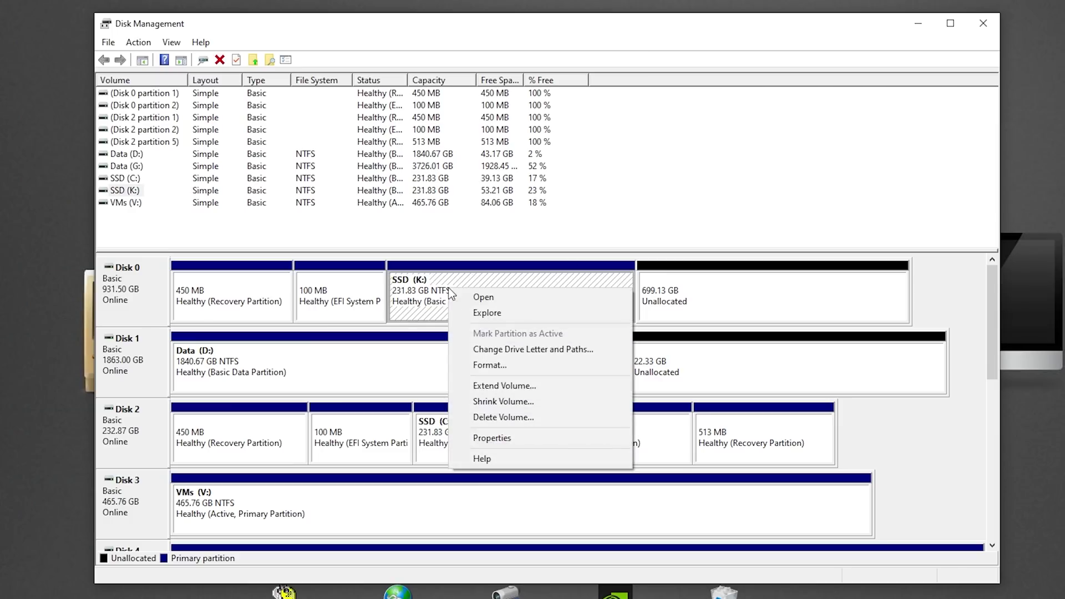
click(504, 386)
drag(322, 101, 494, 180)
click(554, 452)
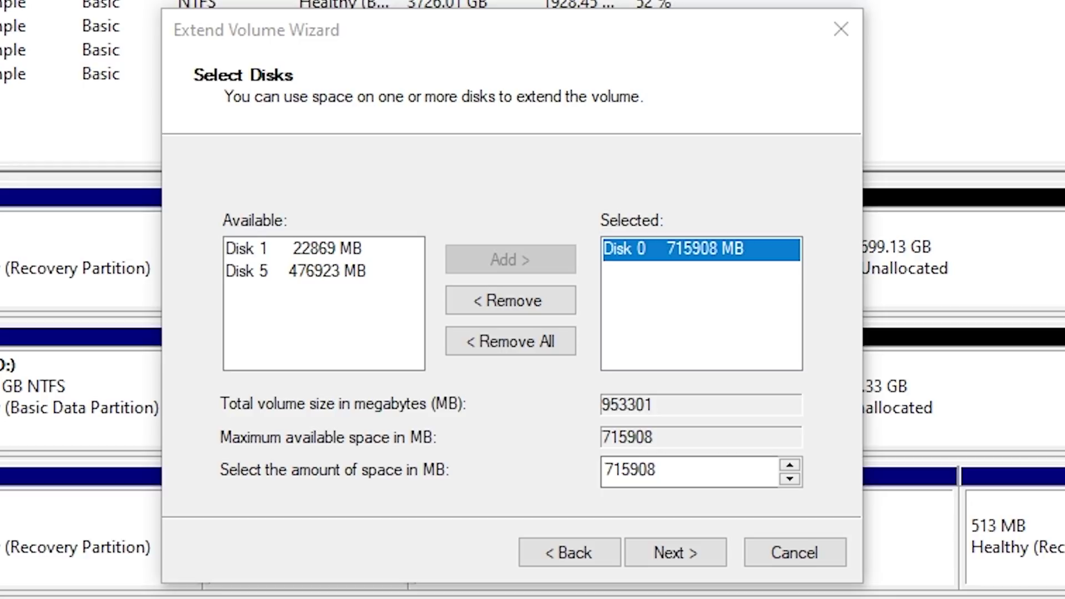
click(678, 563)
click(678, 563)
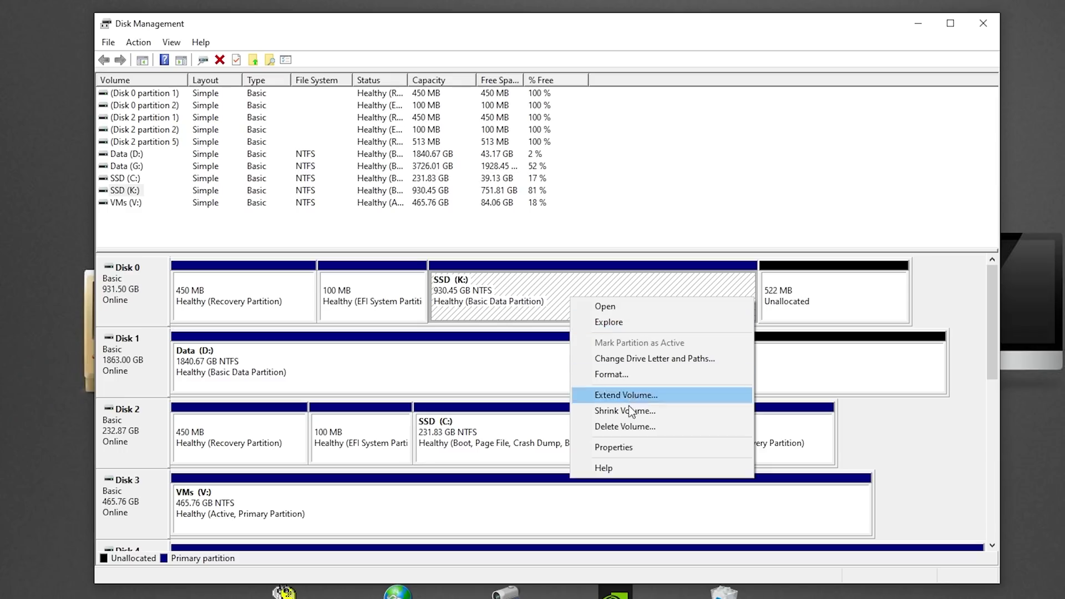
- Attempt another extension of SSD (K:) over the leftover 520 MB, then close Disk Management
click(628, 398)
click(390, 365)
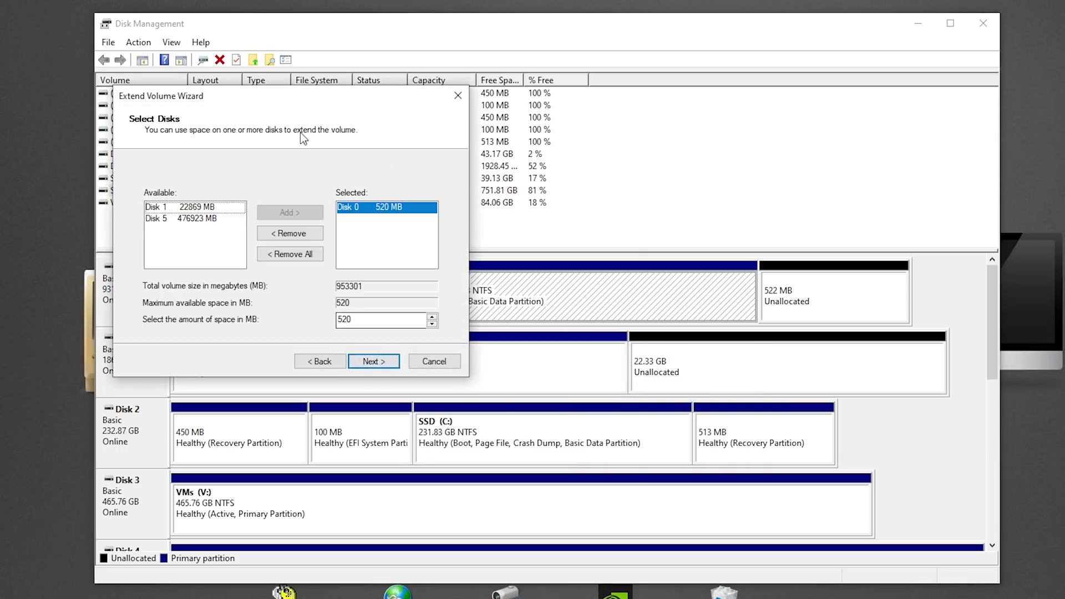
drag(301, 132, 577, 281)
double_click(652, 465)
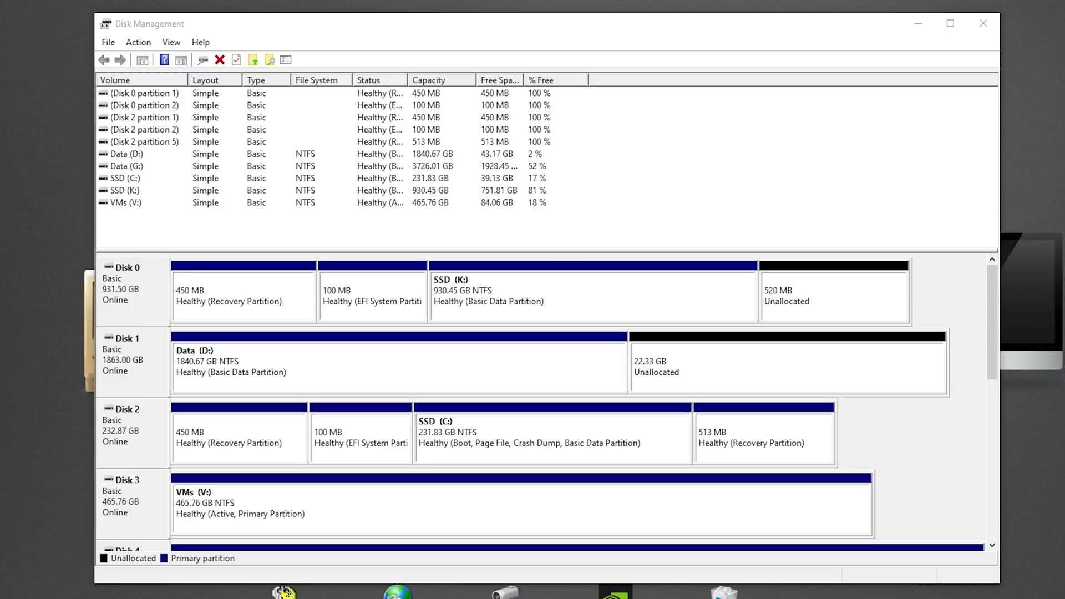
click(558, 316)
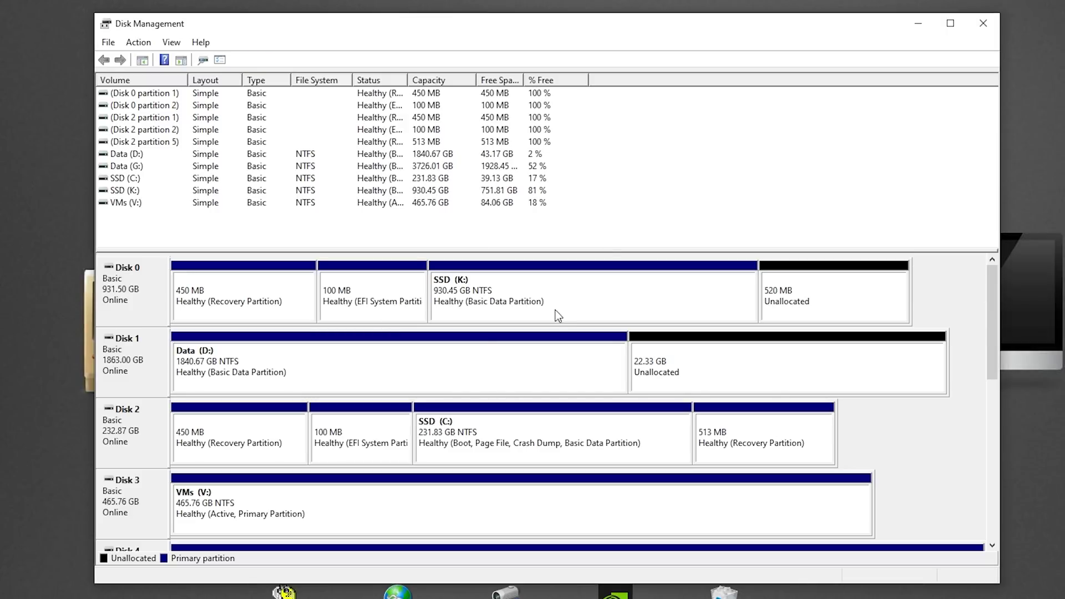
click(983, 23)
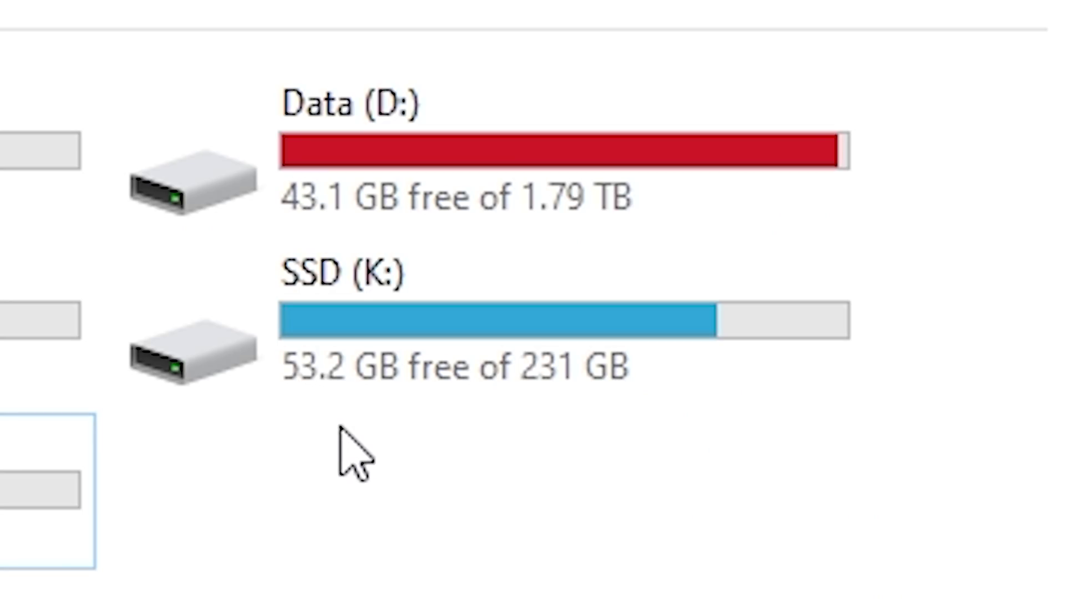
- Rescan disks so SSD (K:) reports 930.45 GB, then select Samsung SSD Disk 3 as source
click(444, 290)
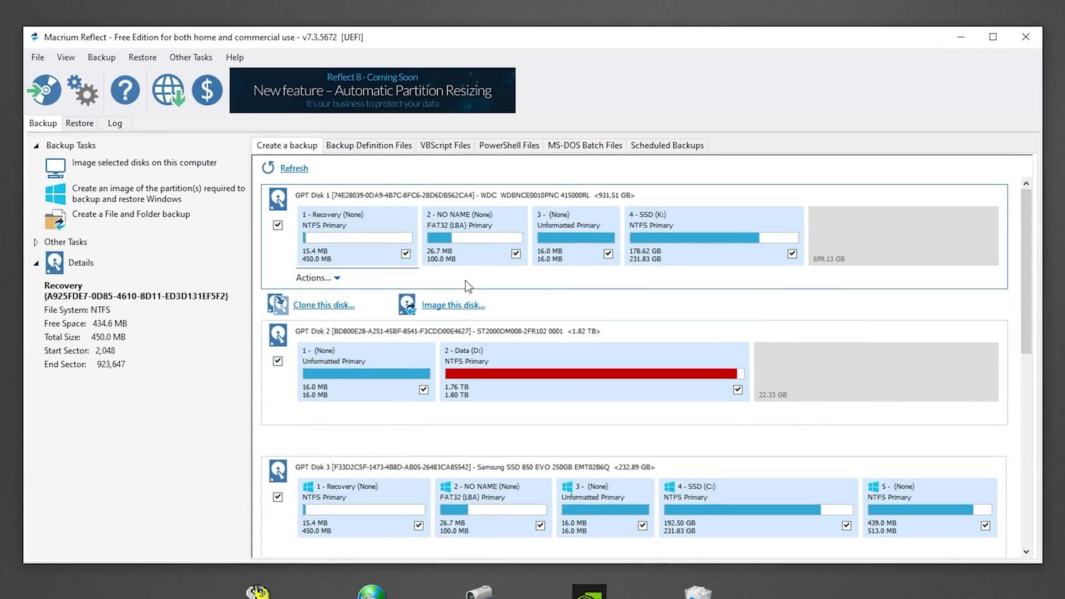
click(295, 169)
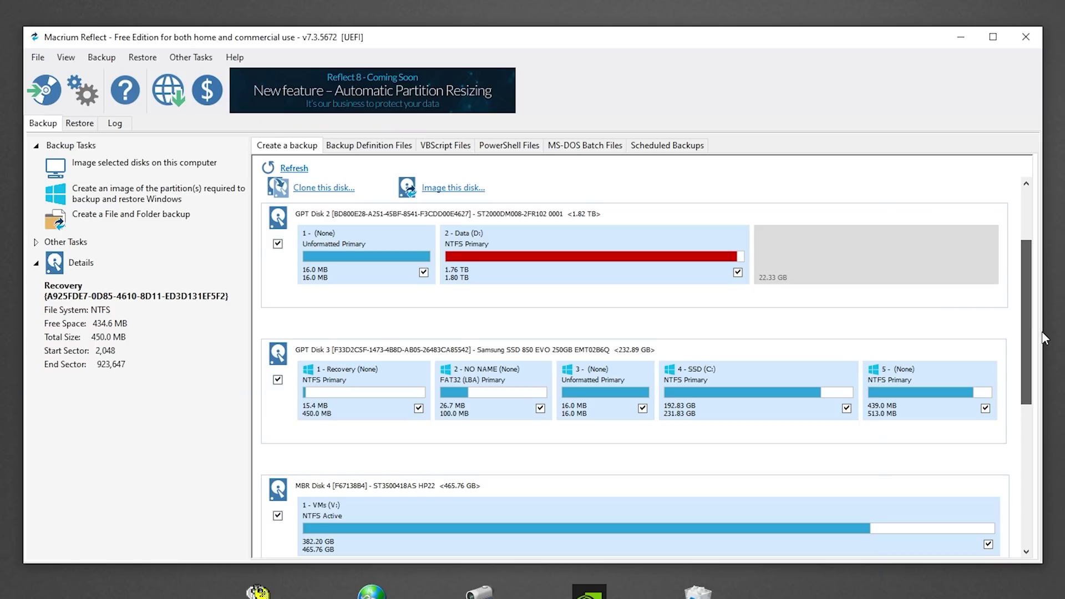
click(919, 398)
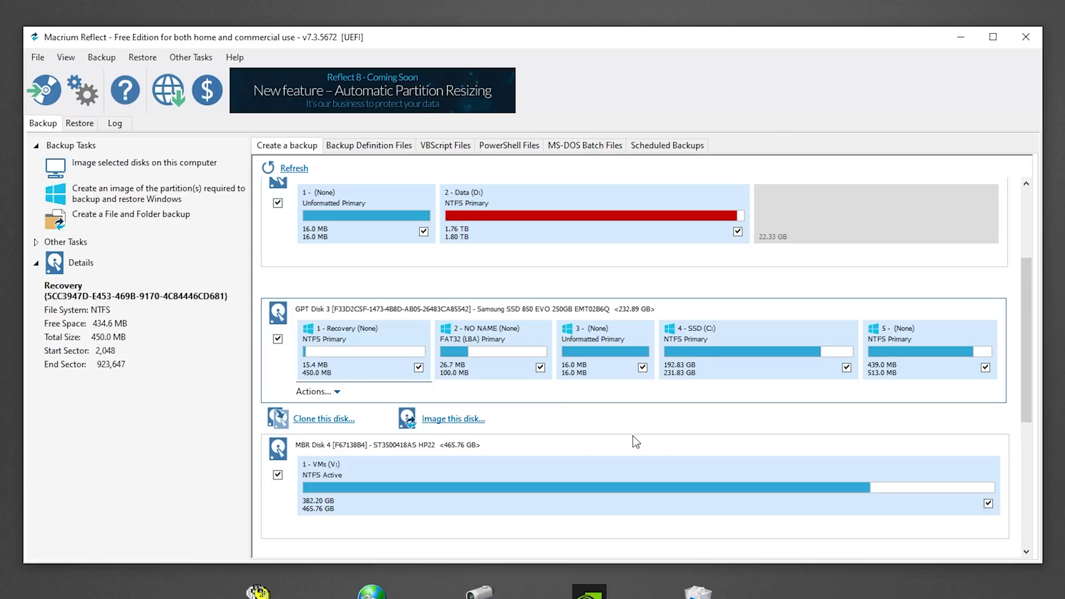
- Clone the 513 MB partition 5 onto the end of the 931.51 GB target disk
click(319, 420)
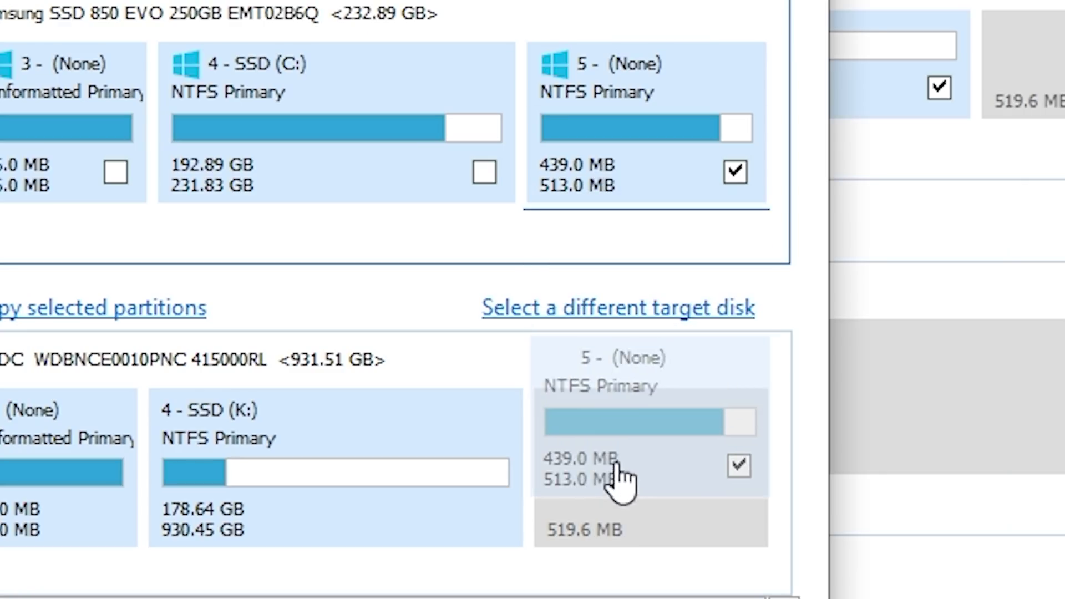
drag(620, 480, 624, 521)
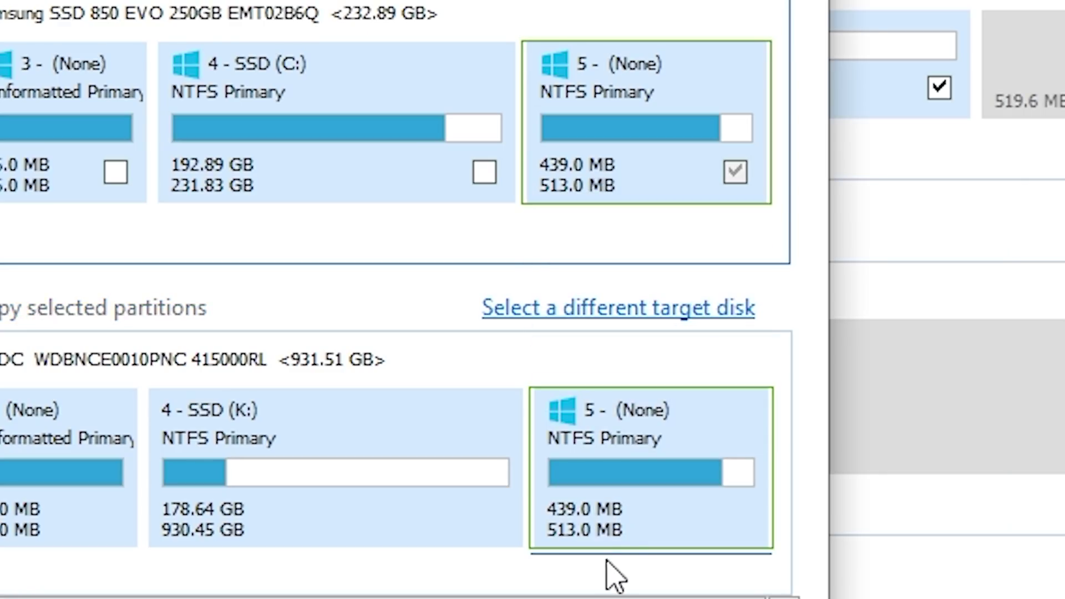
click(645, 575)
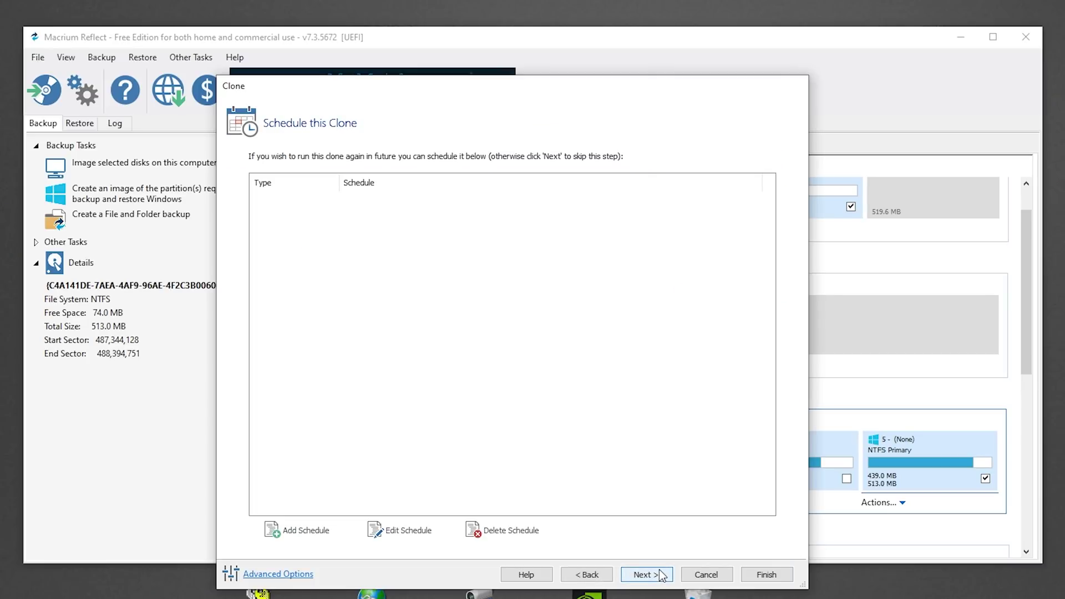
click(660, 575)
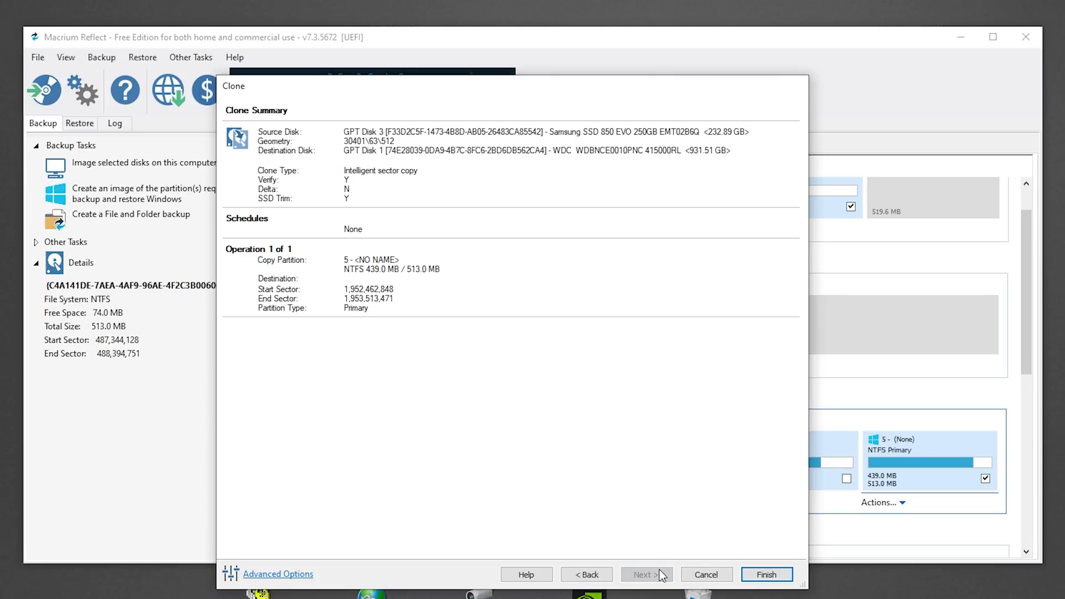
click(772, 577)
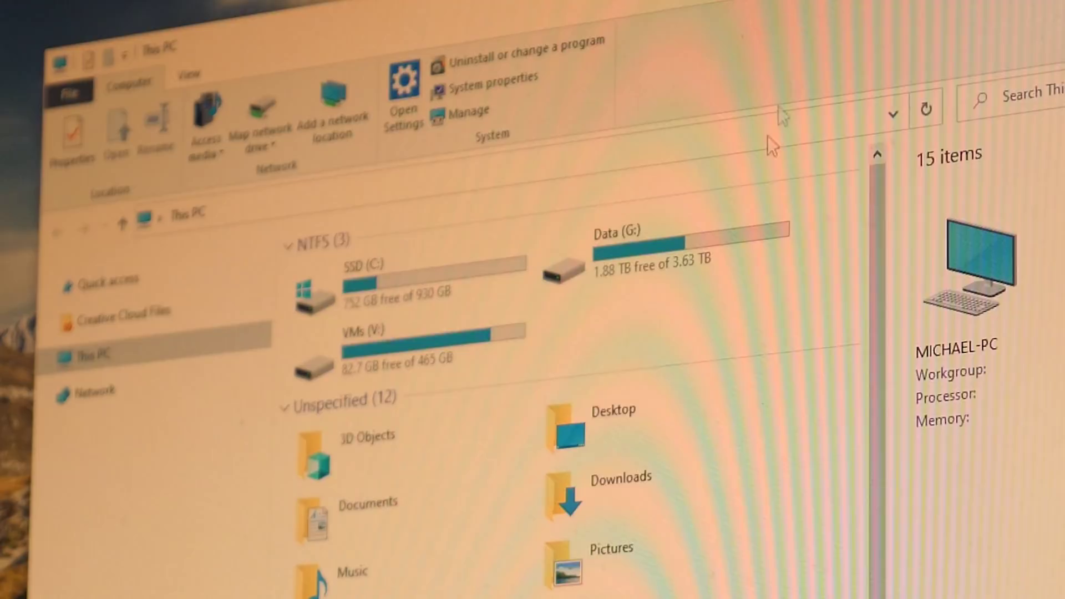
- Review the Data (G:) and SSD (C:) drive details, then bring up the Data partition's actions
click(654, 272)
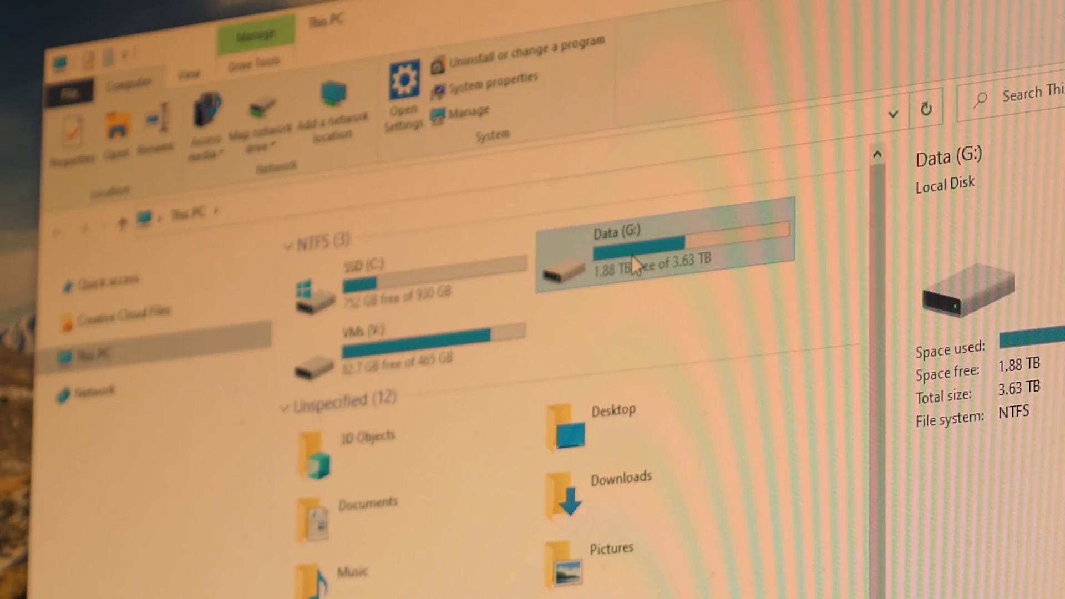
click(638, 321)
click(478, 267)
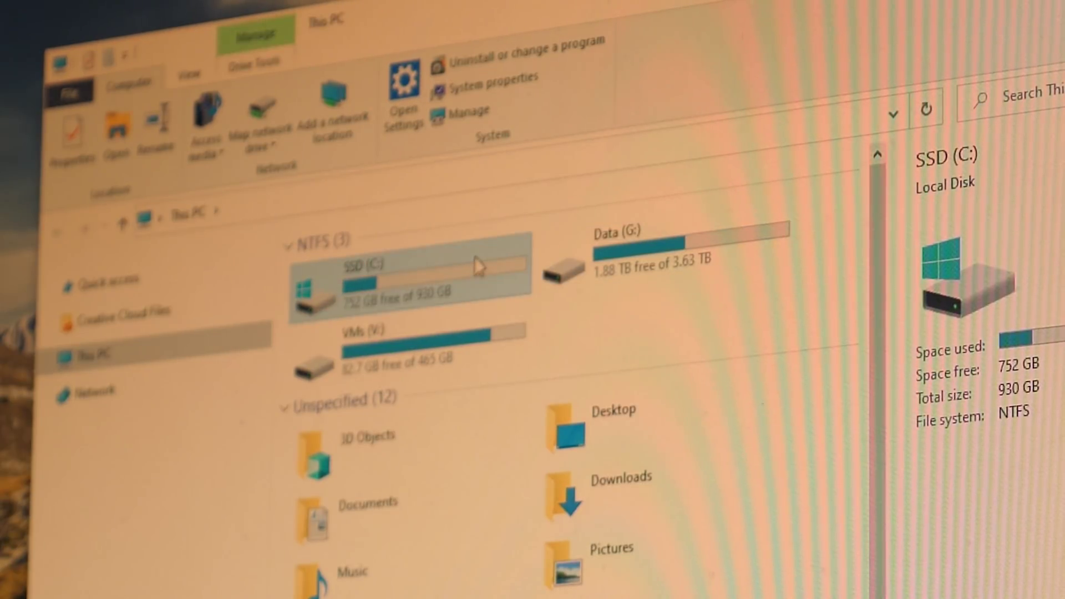
click(593, 354)
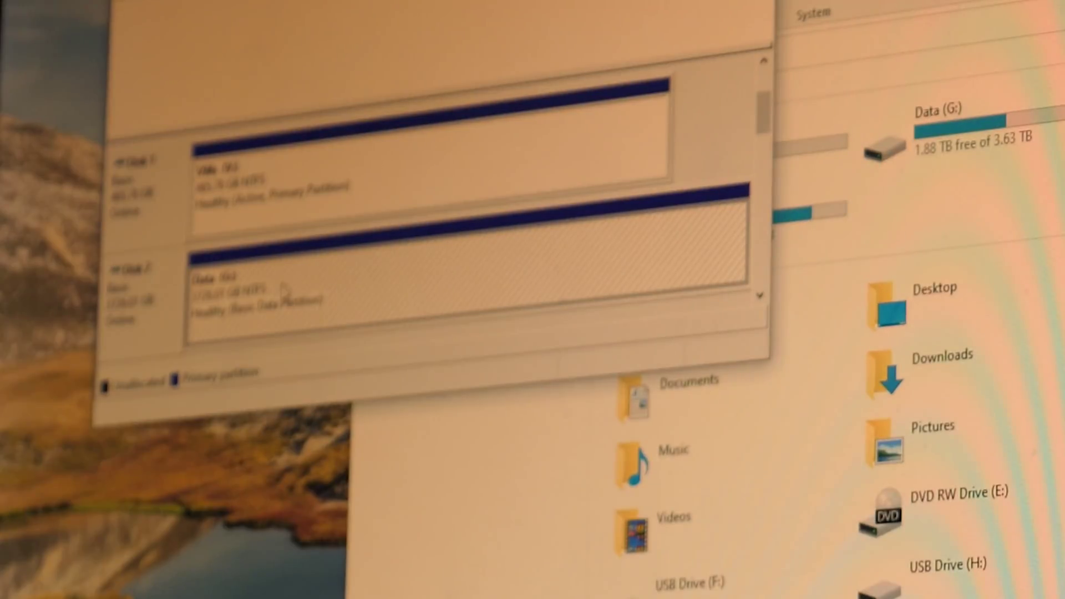
right_click(283, 290)
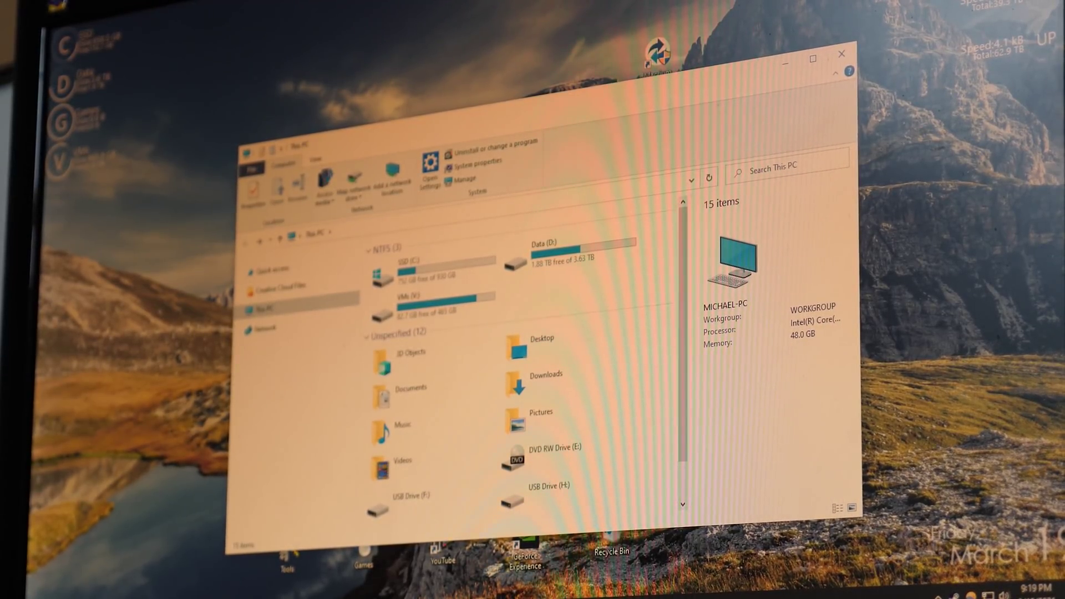
- Launch Disk Management from the Start menu and centre its window on screen
key(super)
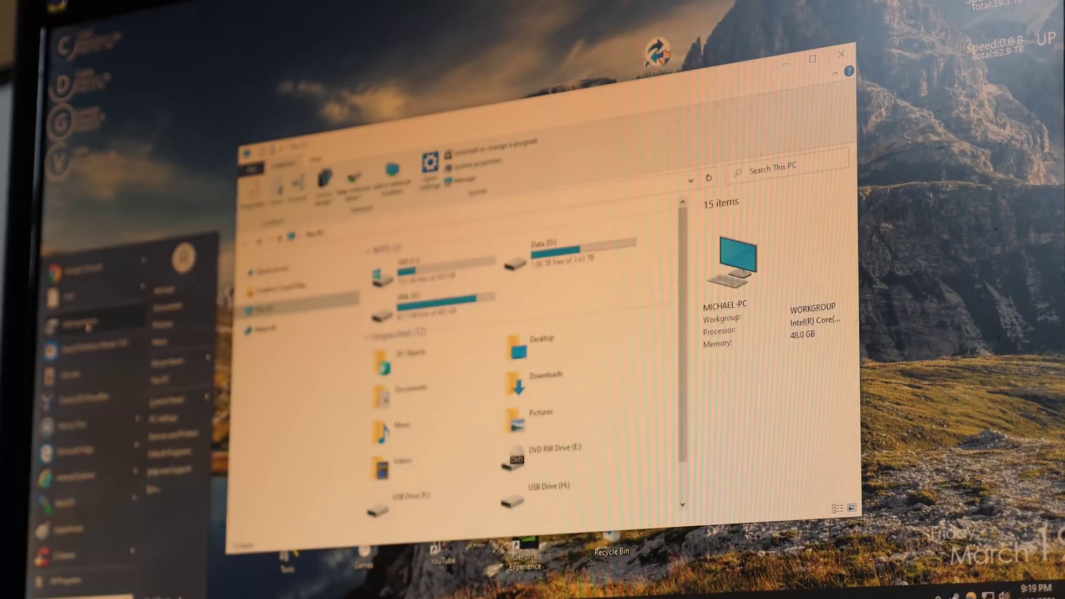
key(super)
drag(310, 34, 625, 85)
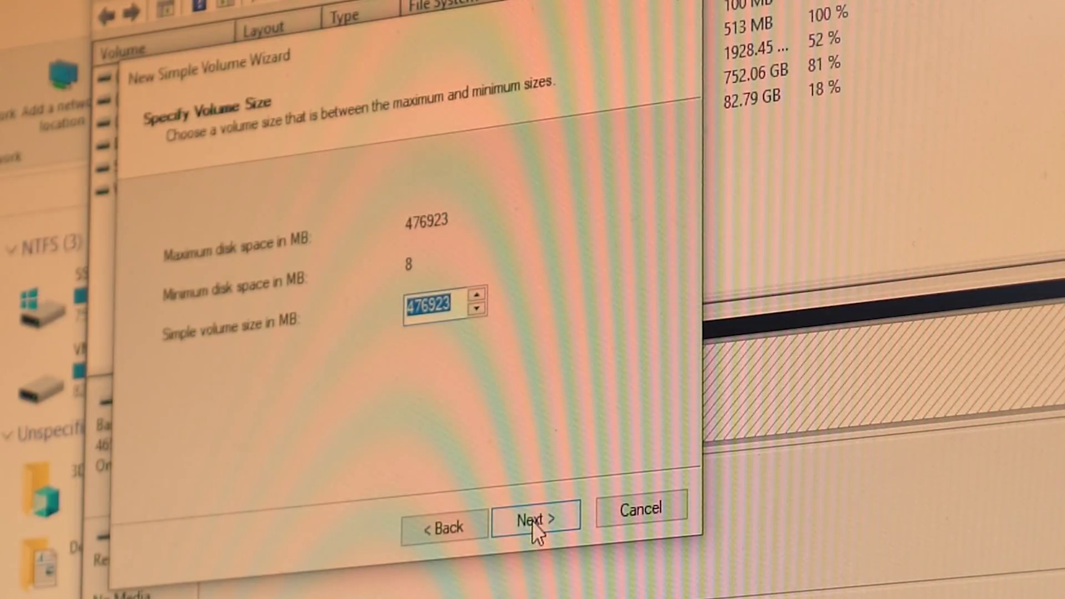
- Accept the full volume size and choose P as the new volume's drive letter
click(532, 520)
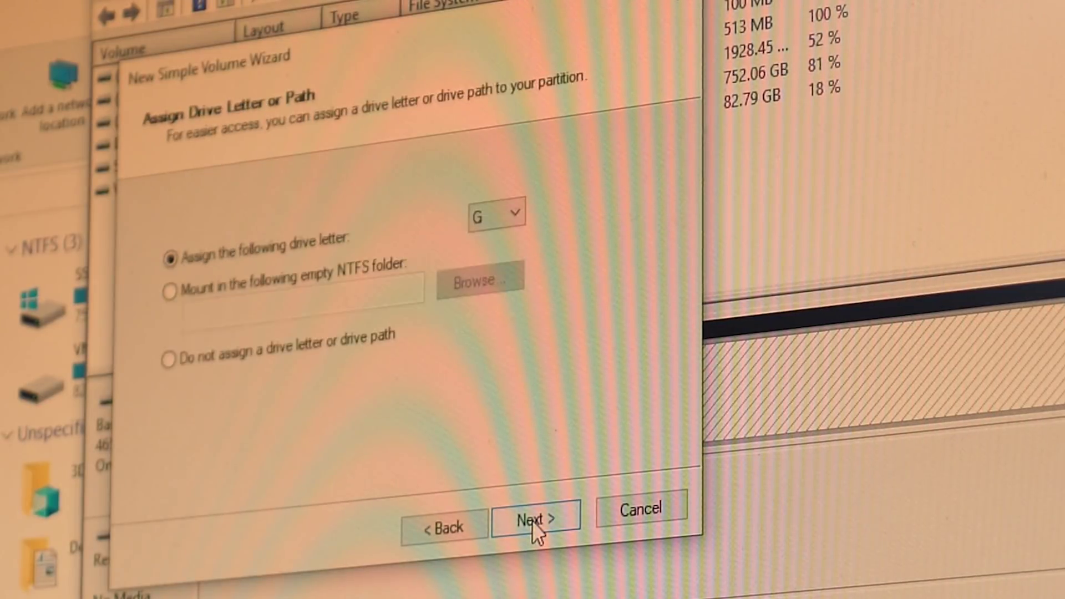
drag(394, 68, 259, 360)
click(391, 537)
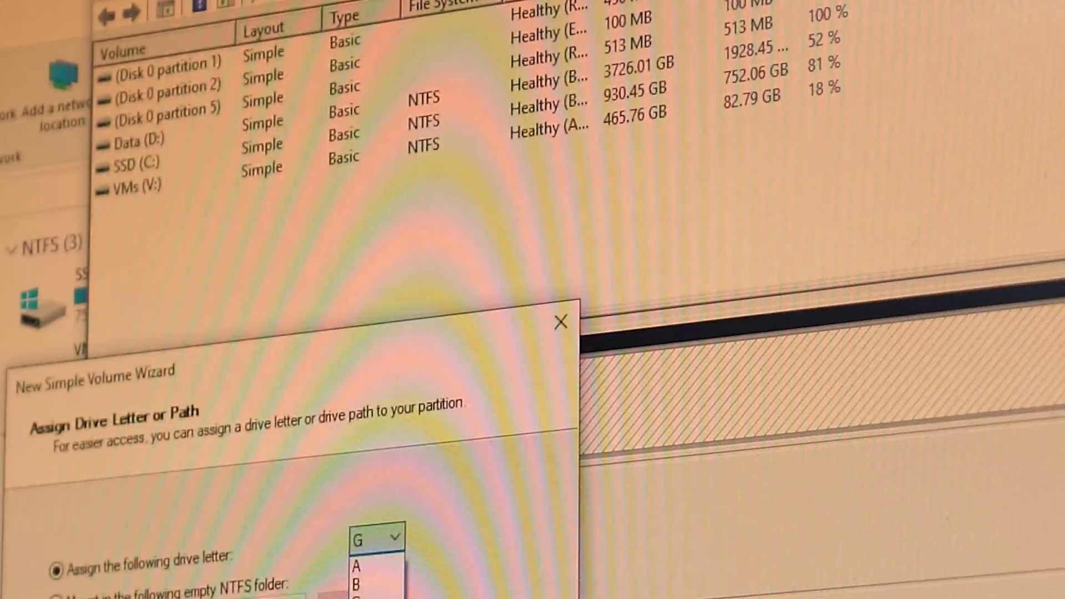
key(p)
key(Return)
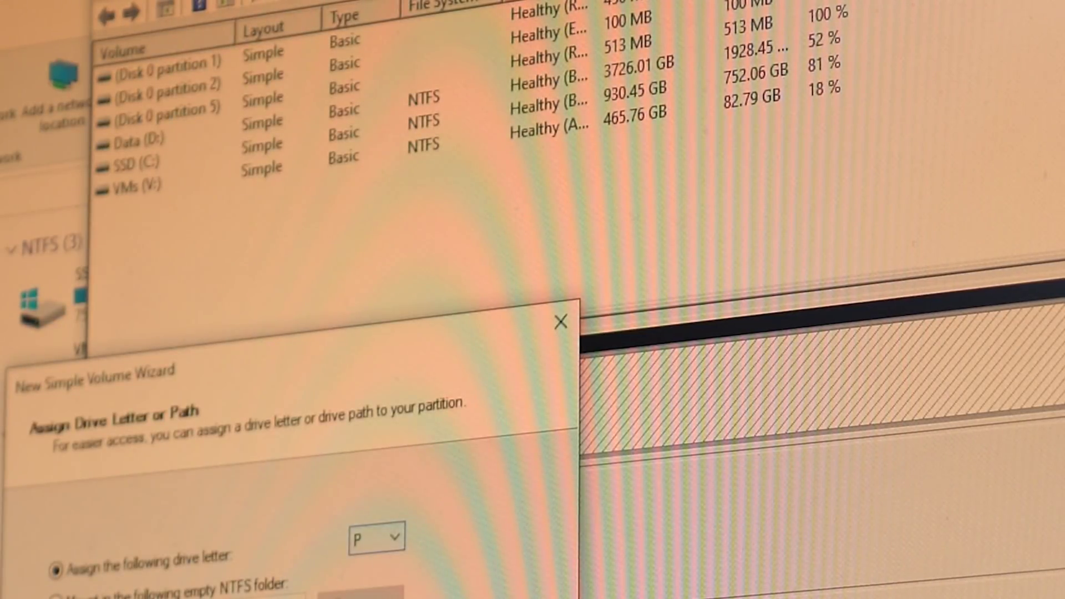